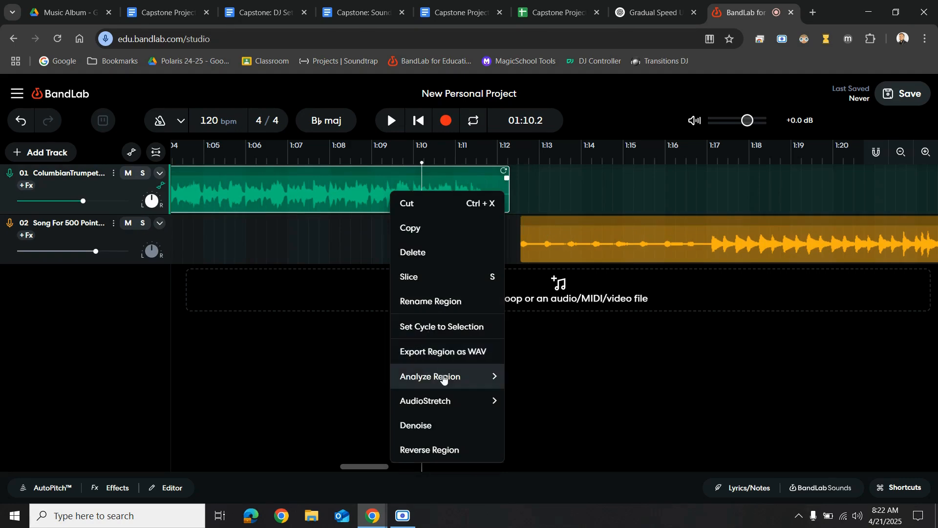
Run tempo analysis on the trumpet region and close the result
{"action": "left_click", "coordinate": [536, 377]}
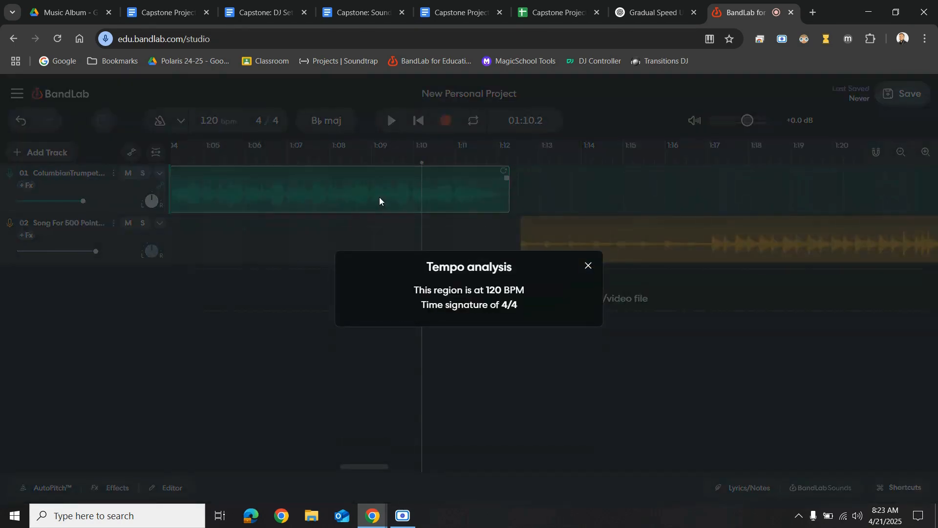
{"action": "left_click", "coordinate": [588, 267]}
Run tempo analysis on the song region on track 02 and close the result
{"action": "left_click", "coordinate": [590, 243]}
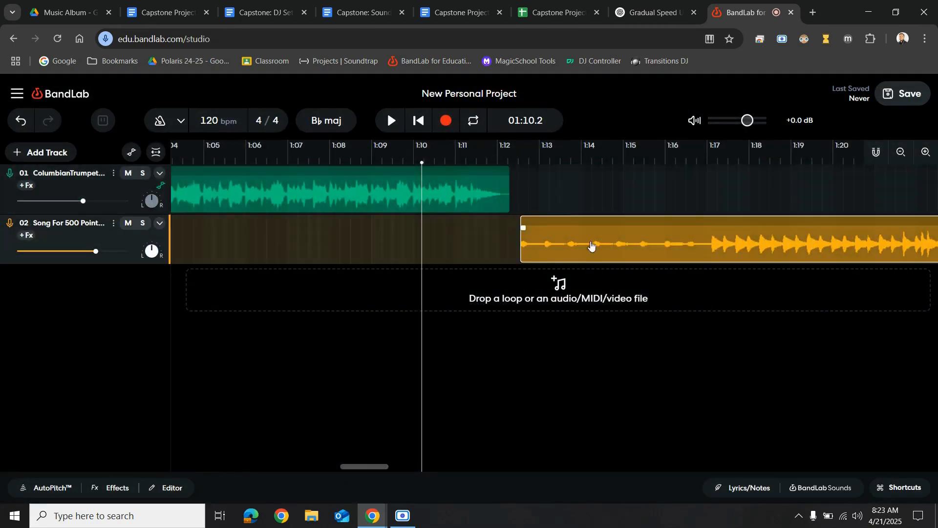
{"action": "right_click", "coordinate": [591, 243]}
{"action": "mouse_move", "coordinate": [632, 421]}
{"action": "left_click", "coordinate": [735, 420]}
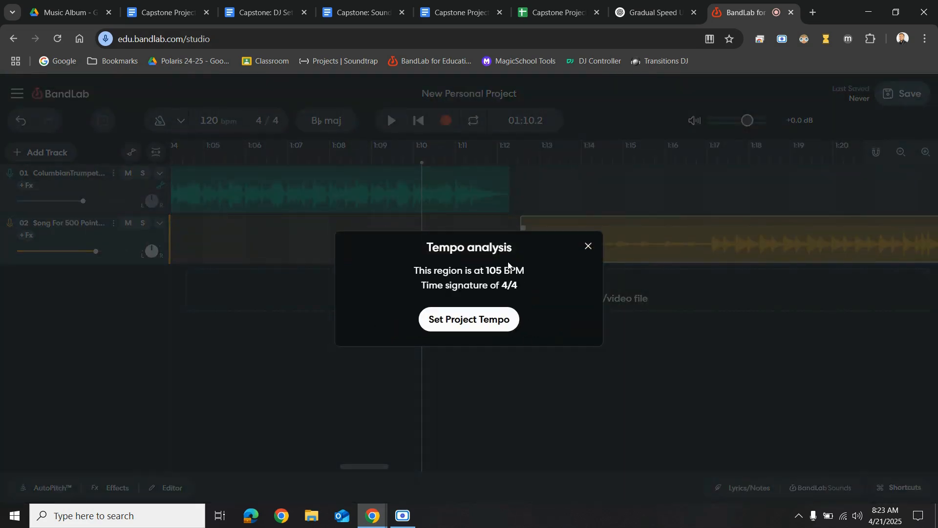
{"action": "left_click", "coordinate": [589, 246]}
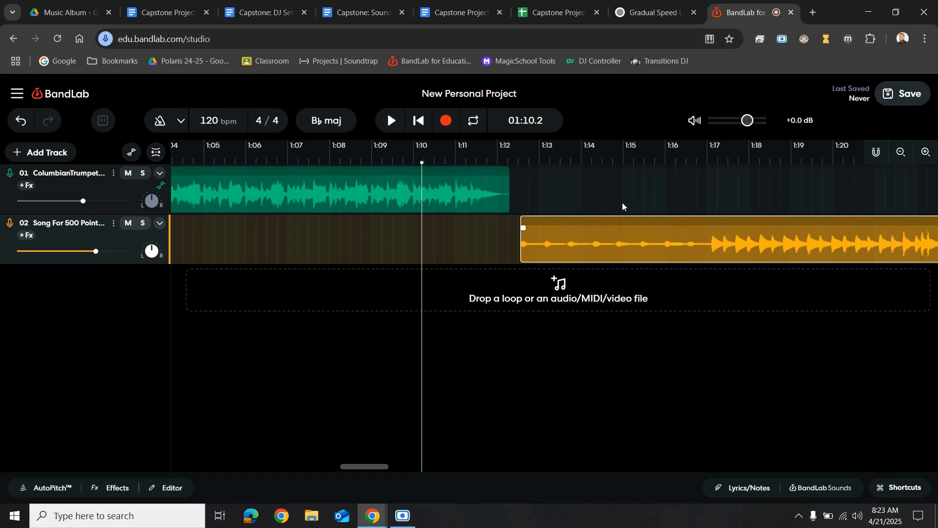
Play back the project from about 1:12 to hear where the two tracks meet
{"action": "left_click", "coordinate": [519, 159]}
{"action": "key", "text": "space"}
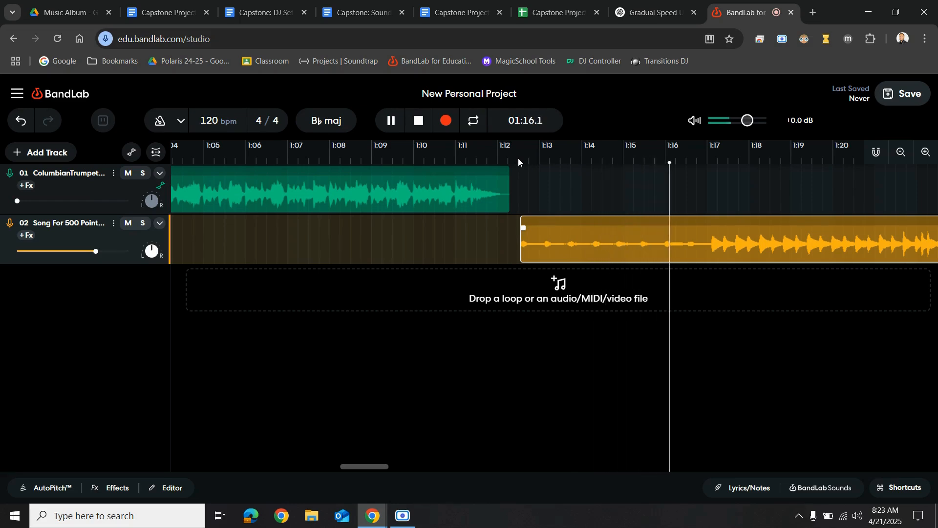
{"action": "key", "text": "space"}
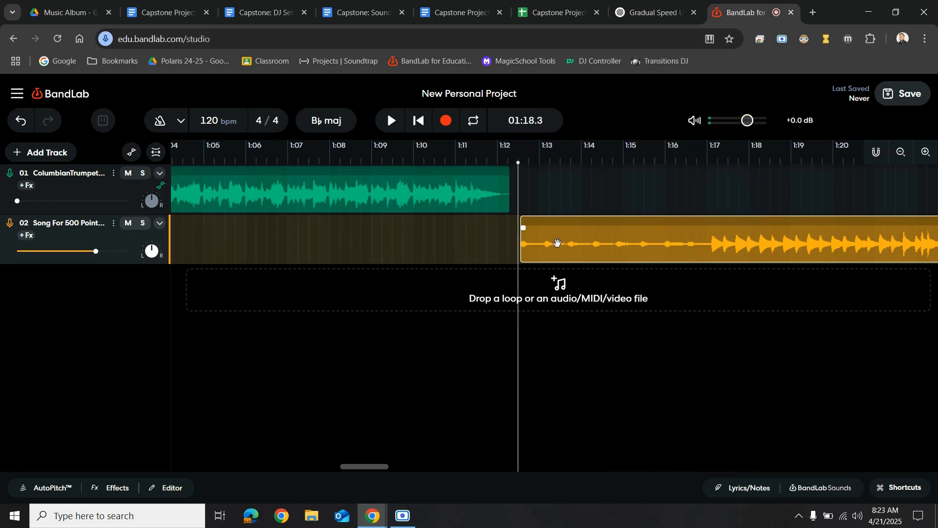
Slice the song region at about 1:17 on the timeline
{"action": "left_click", "coordinate": [708, 163]}
{"action": "left_click", "coordinate": [710, 162]}
{"action": "left_click_drag", "start_coordinate": [711, 162], "coordinate": [711, 163]}
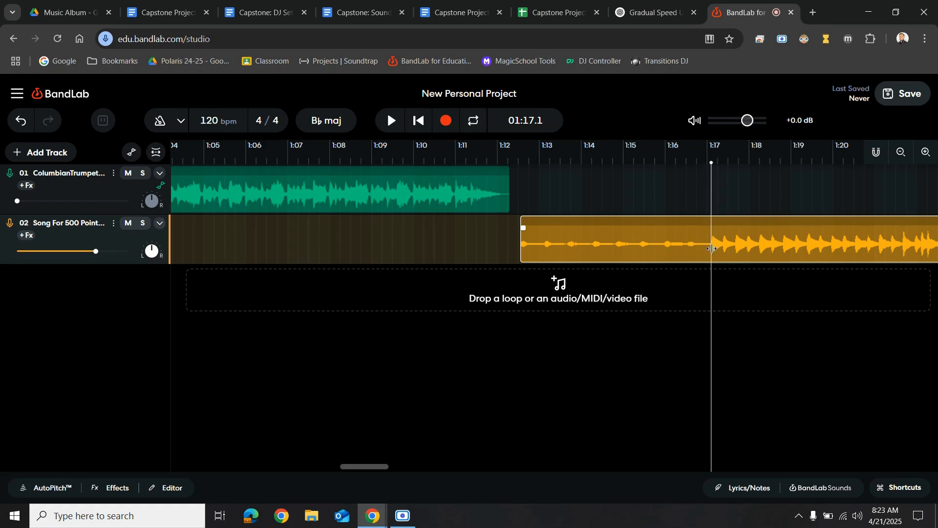
{"action": "right_click", "coordinate": [744, 238]}
{"action": "left_click", "coordinate": [778, 318]}
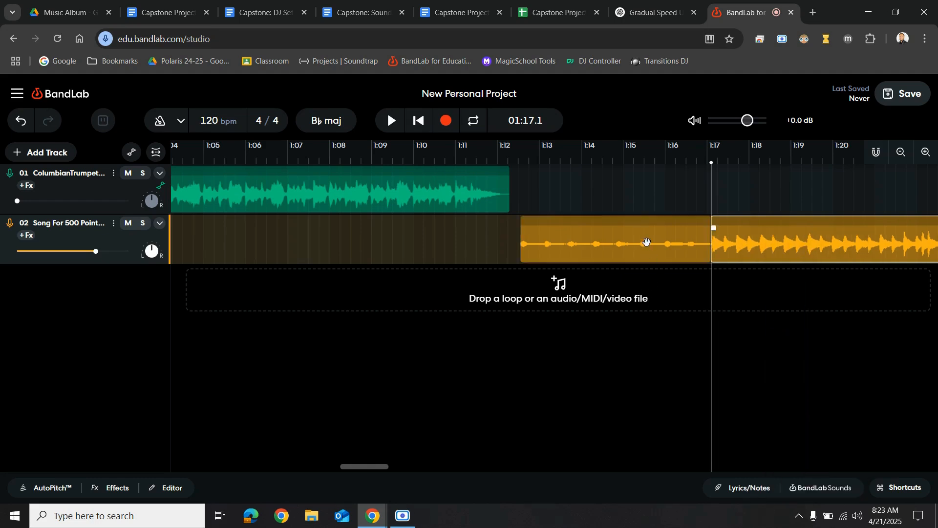
{"action": "left_click_drag", "start_coordinate": [710, 254], "coordinate": [661, 257]}
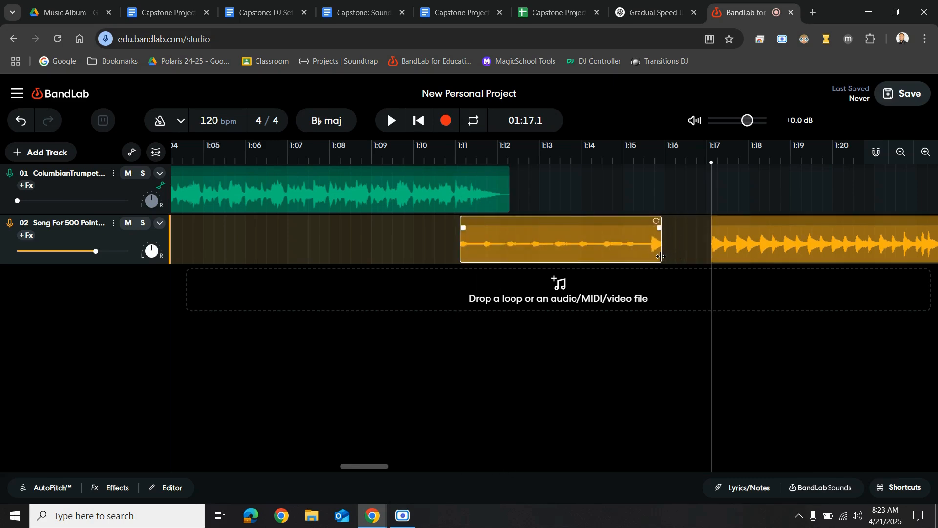
{"action": "key", "text": "ctrl+z"}
{"action": "key", "text": "ctrl+z"}
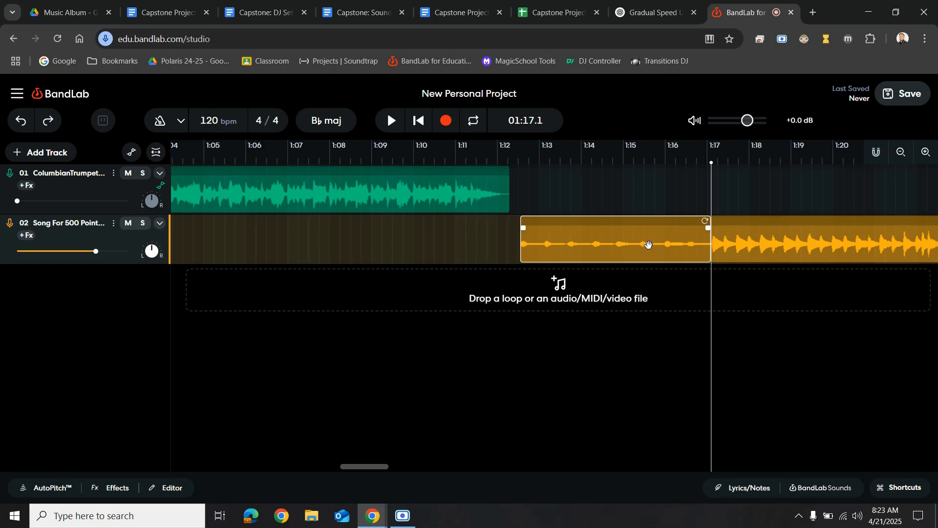
Add a new Voice/Audio track
{"action": "left_click", "coordinate": [17, 152]}
{"action": "left_click", "coordinate": [78, 222]}
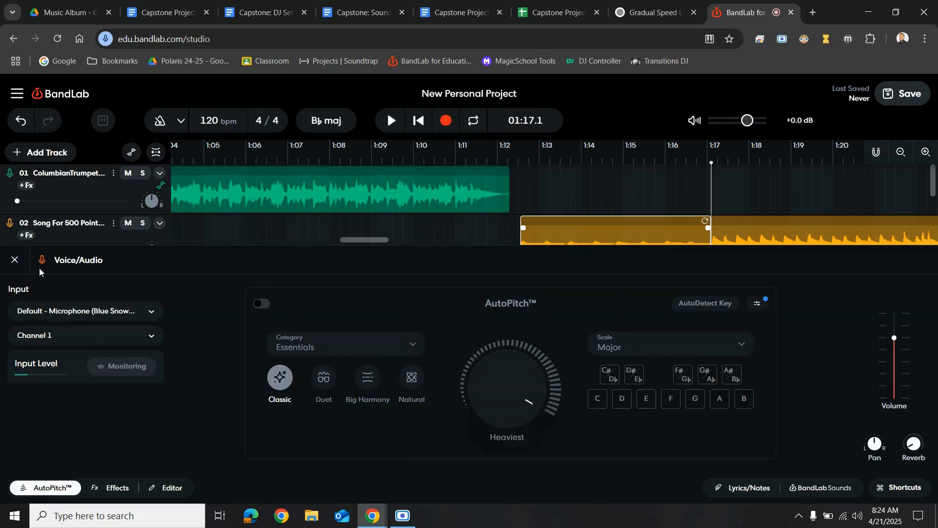
{"action": "left_click", "coordinate": [15, 260]}
Paste the copied song intro slice onto the Voice/Audio track at about 1:11.6
{"action": "left_click", "coordinate": [518, 272]}
{"action": "left_click", "coordinate": [481, 281]}
{"action": "key", "text": "ctrl+v"}
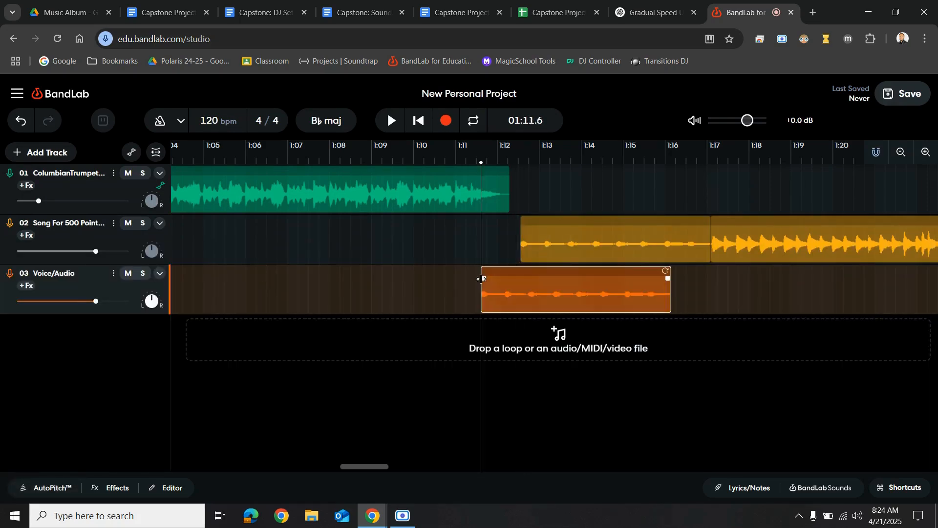
Merge the two song region slices back into one region
{"action": "left_click", "coordinate": [672, 246]}
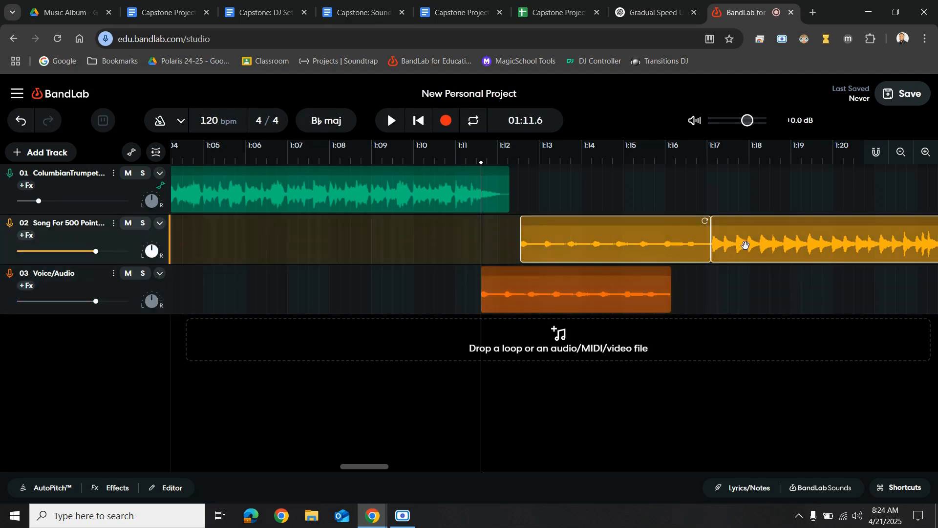
{"action": "right_click", "coordinate": [745, 245]}
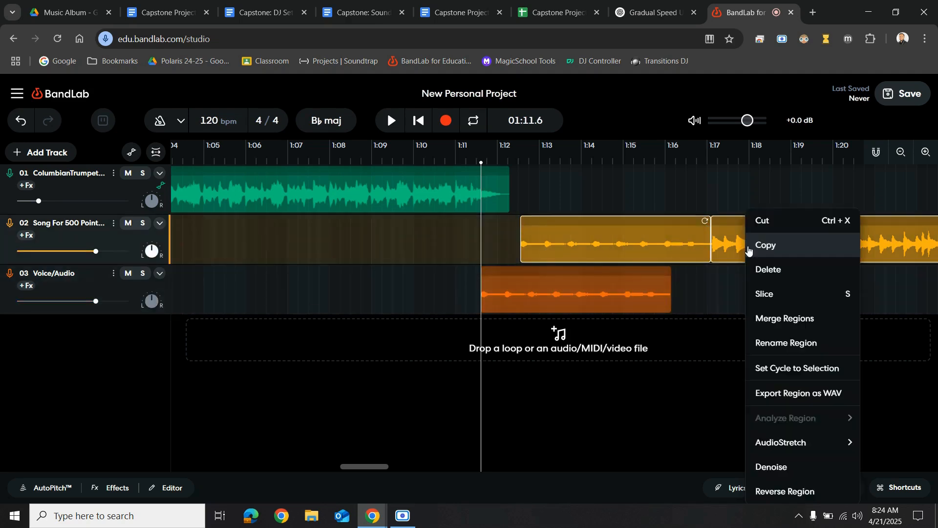
{"action": "left_click", "coordinate": [773, 318]}
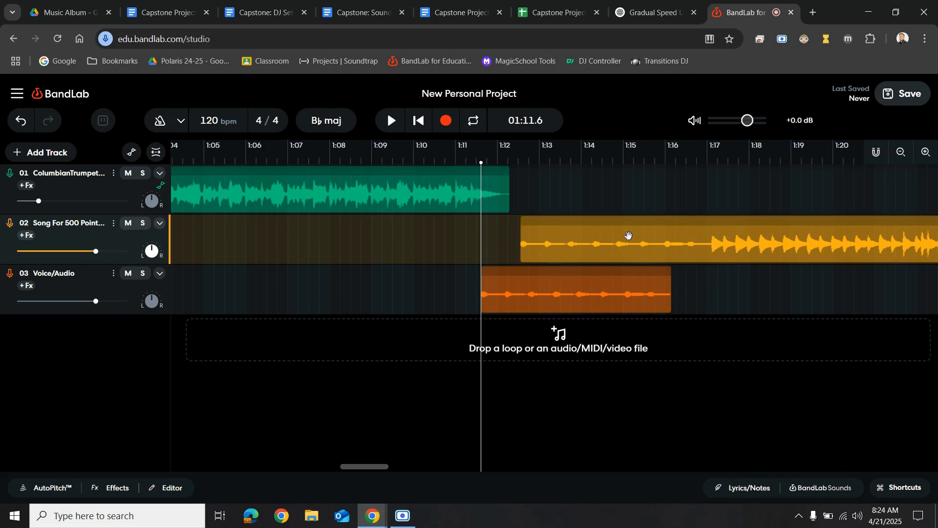
Move the song region later so it starts around 1:14.6
{"action": "left_click_drag", "start_coordinate": [595, 236], "coordinate": [682, 239]}
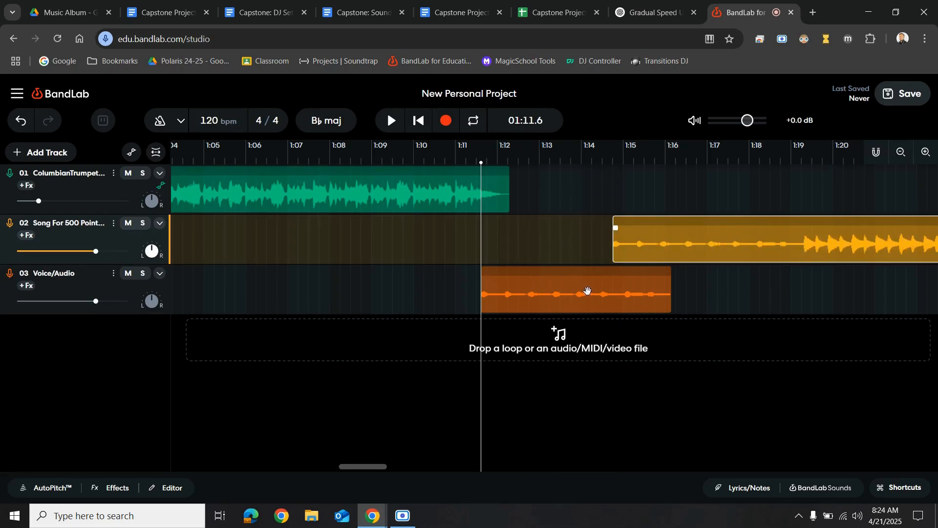
Move the Voice/Audio region earlier so it starts at about 1:10
{"action": "left_click_drag", "start_coordinate": [590, 295], "coordinate": [520, 304]}
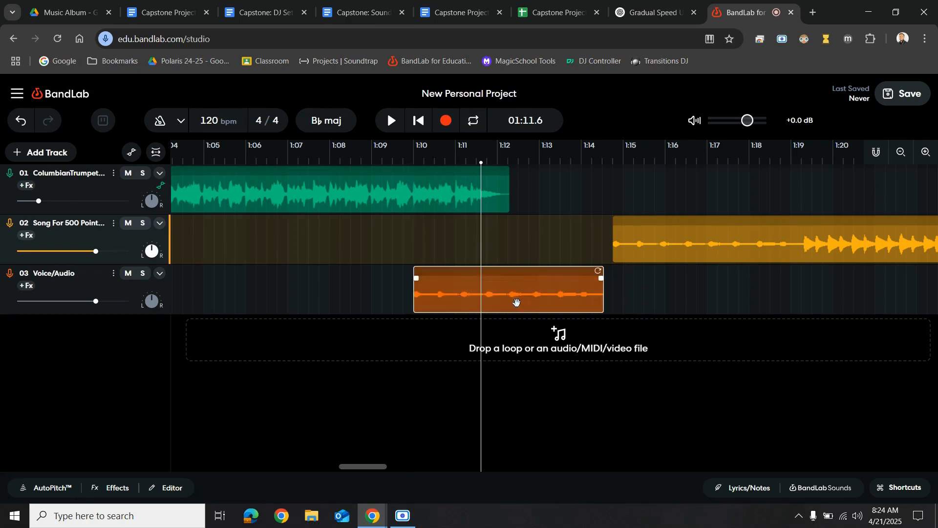
{"action": "scroll", "coordinate": [371, 227], "scroll_direction": "up", "scroll_amount": 5}
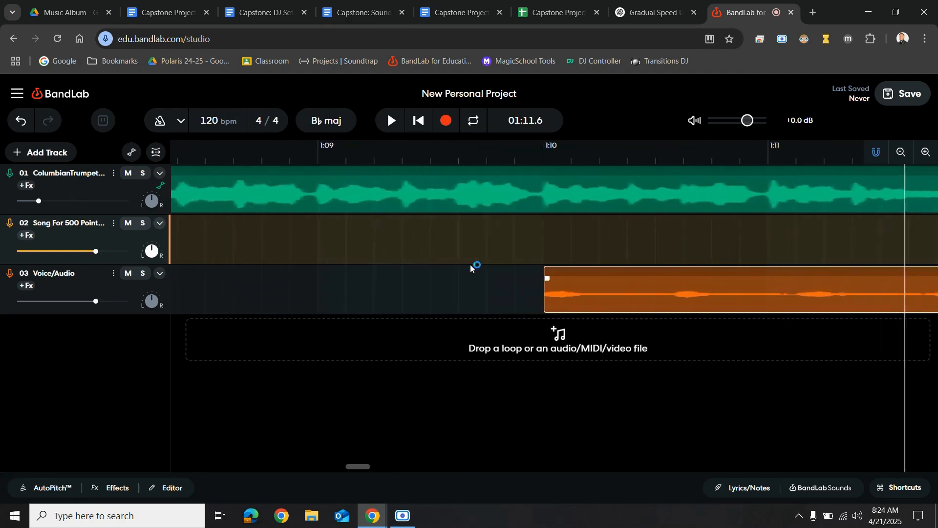
{"action": "left_click_drag", "start_coordinate": [638, 300], "coordinate": [636, 303]}
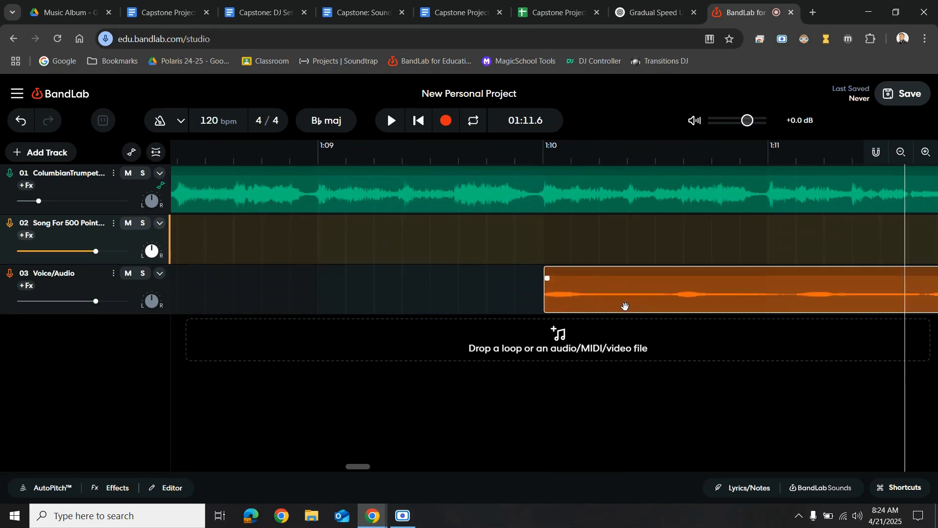
{"action": "scroll", "coordinate": [623, 301], "scroll_direction": "down", "scroll_amount": 3}
{"action": "scroll", "coordinate": [616, 293], "scroll_direction": "right", "scroll_amount": 5}
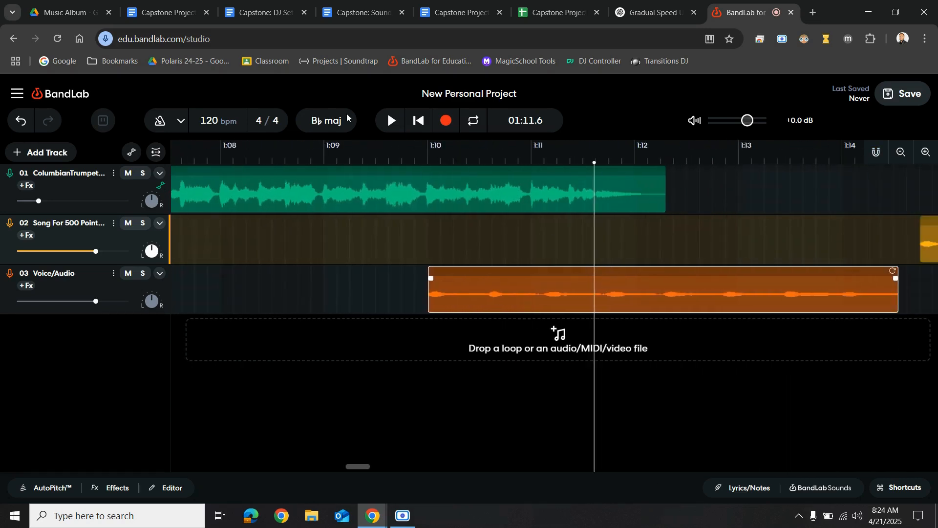
Show volume automation and move the start of the trumpet fade-out to about 1:10
{"action": "left_click", "coordinate": [132, 154]}
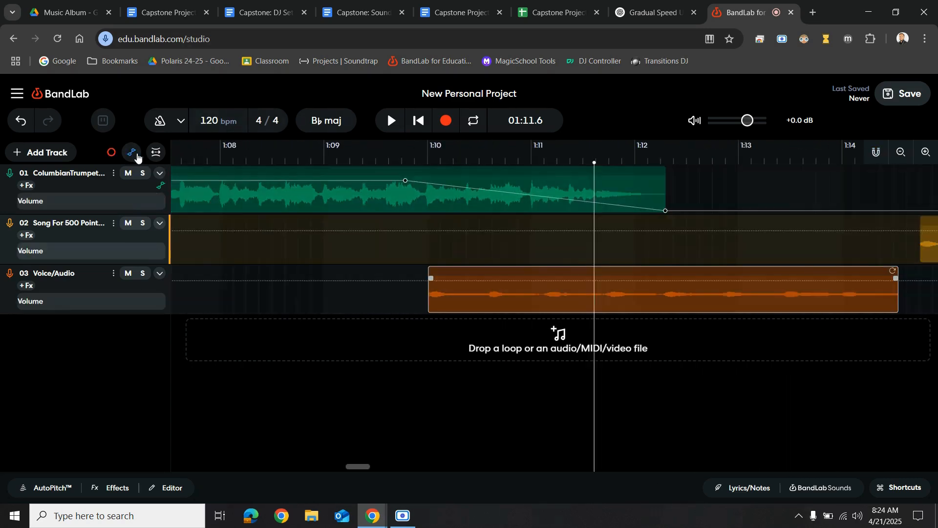
{"action": "left_click_drag", "start_coordinate": [405, 180], "coordinate": [428, 180]}
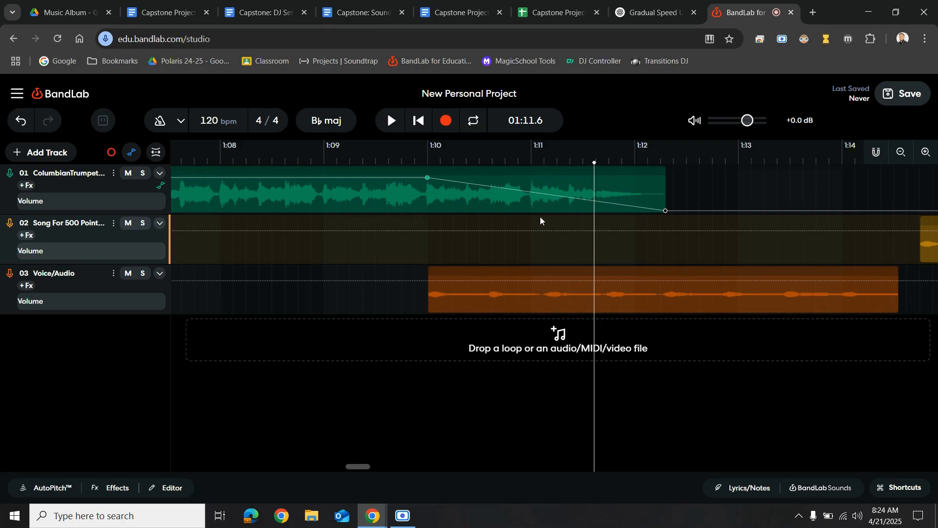
Draw a volume fade-in on the Voice/Audio track, rising from silence near 1:09.7 to +2.2 dB around 1:11
{"action": "left_click", "coordinate": [429, 283]}
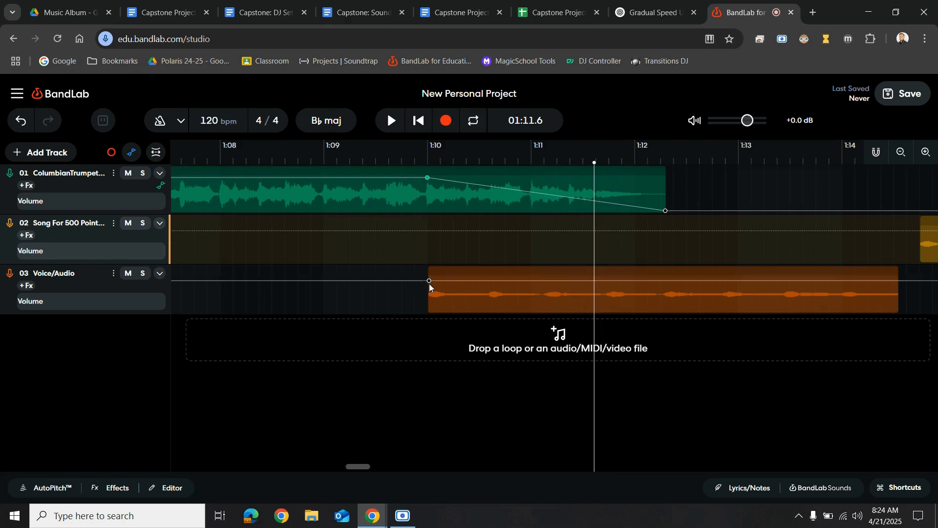
{"action": "left_click", "coordinate": [509, 281]}
{"action": "left_click_drag", "start_coordinate": [430, 281], "coordinate": [405, 333]}
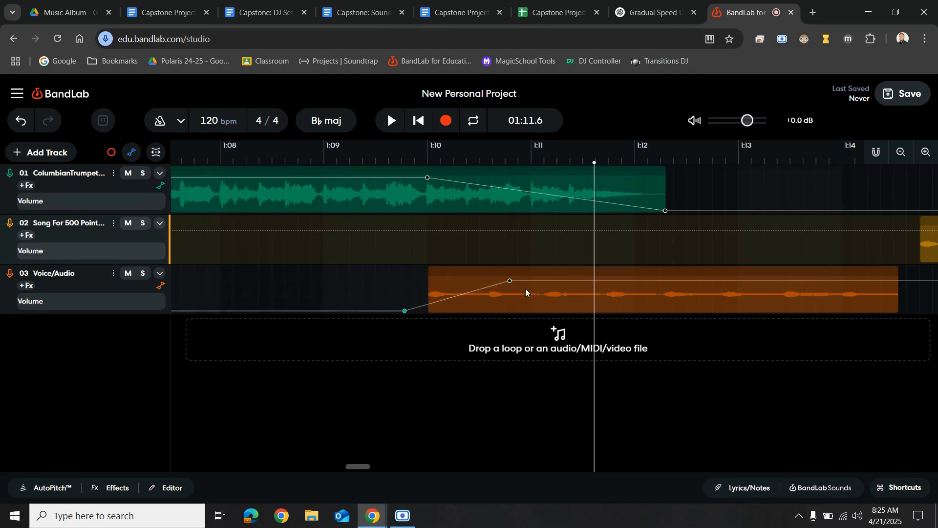
{"action": "left_click_drag", "start_coordinate": [510, 282], "coordinate": [514, 278]}
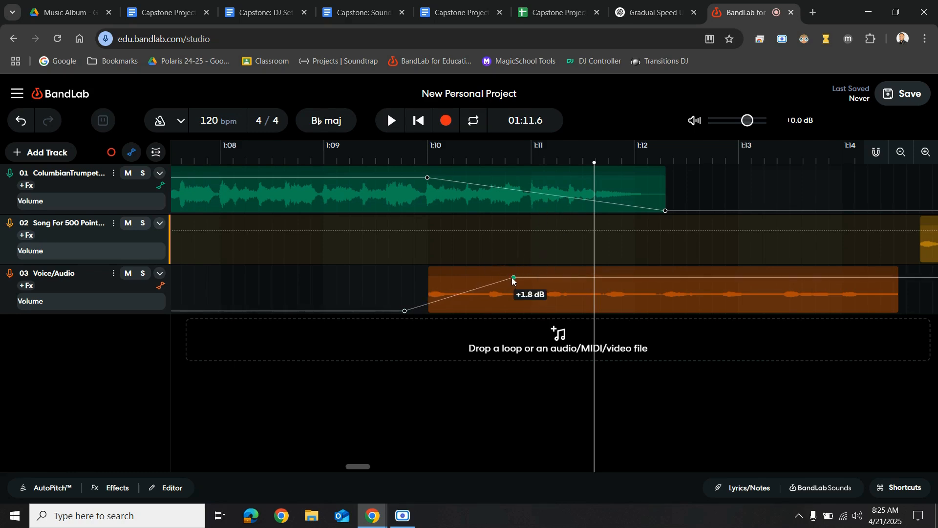
{"action": "left_click_drag", "start_coordinate": [513, 277], "coordinate": [525, 276]}
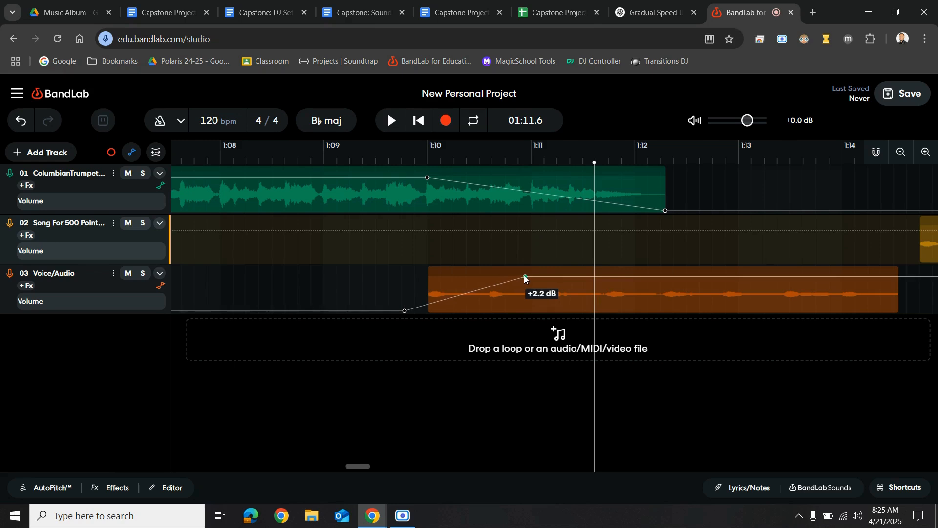
Hide the automation lanes and shift the song region slightly earlier
{"action": "scroll", "coordinate": [579, 300], "scroll_direction": "right", "scroll_amount": 5}
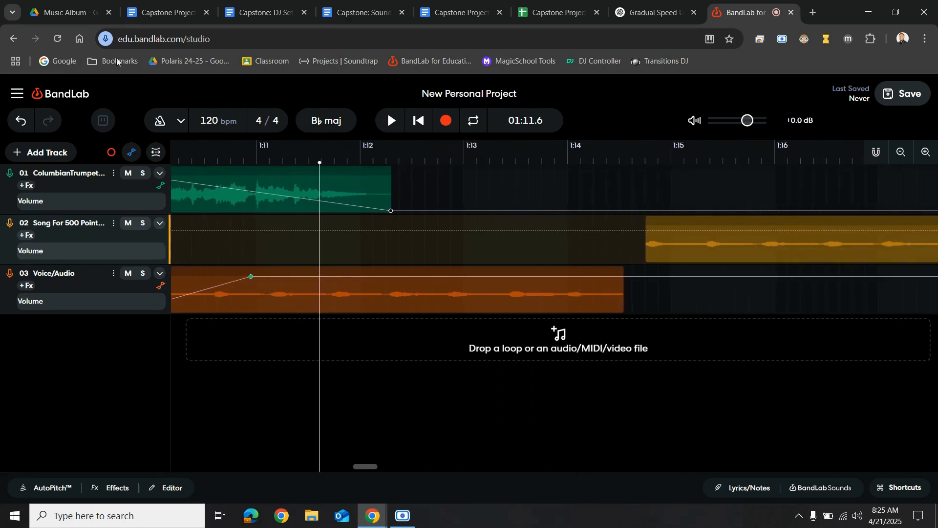
{"action": "left_click", "coordinate": [132, 155]}
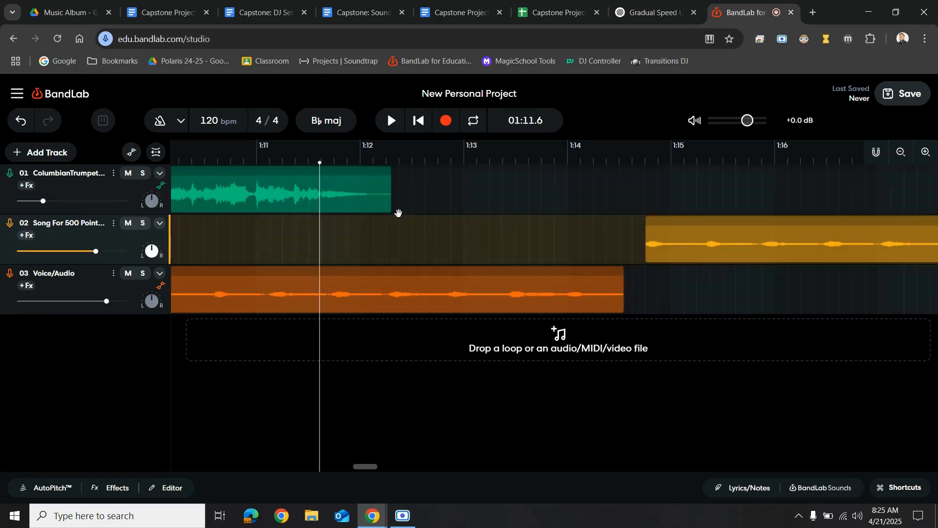
{"action": "left_click_drag", "start_coordinate": [749, 243], "coordinate": [728, 242]}
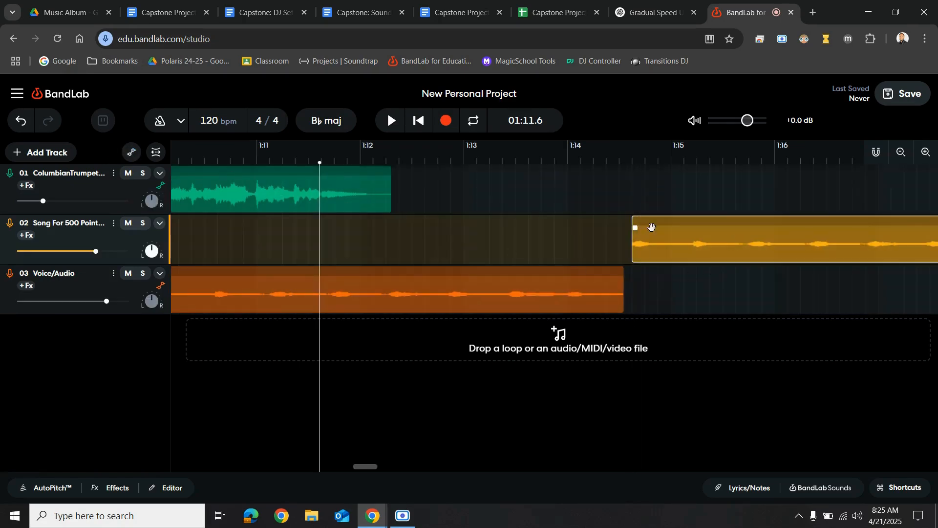
{"action": "scroll", "coordinate": [508, 257], "scroll_direction": "left", "scroll_amount": 5}
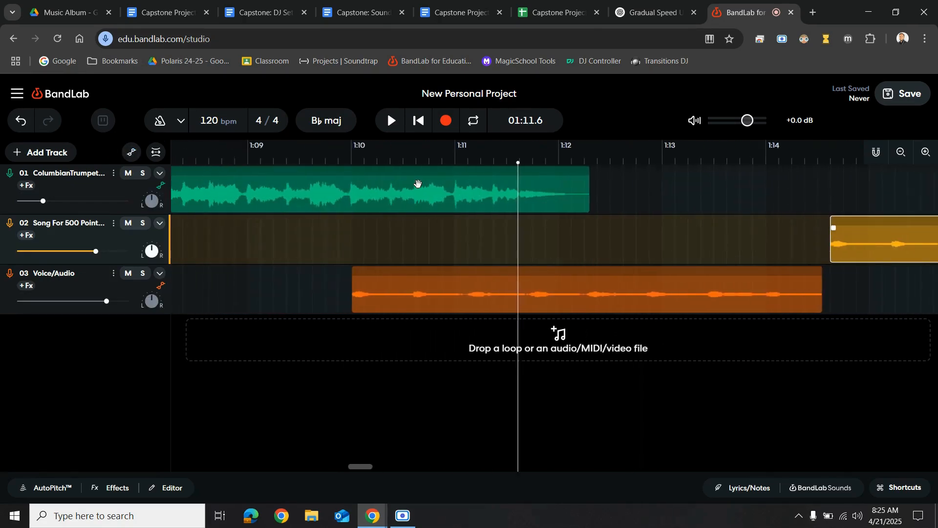
Play the transition from about 1:09.8, then place the playhead at about 1:11.9
{"action": "left_click", "coordinate": [329, 155]}
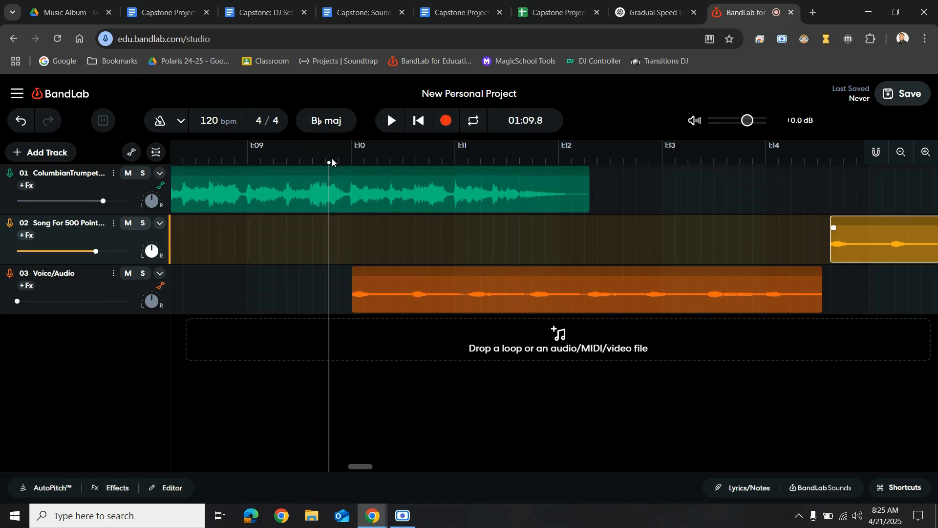
{"action": "key", "text": "space"}
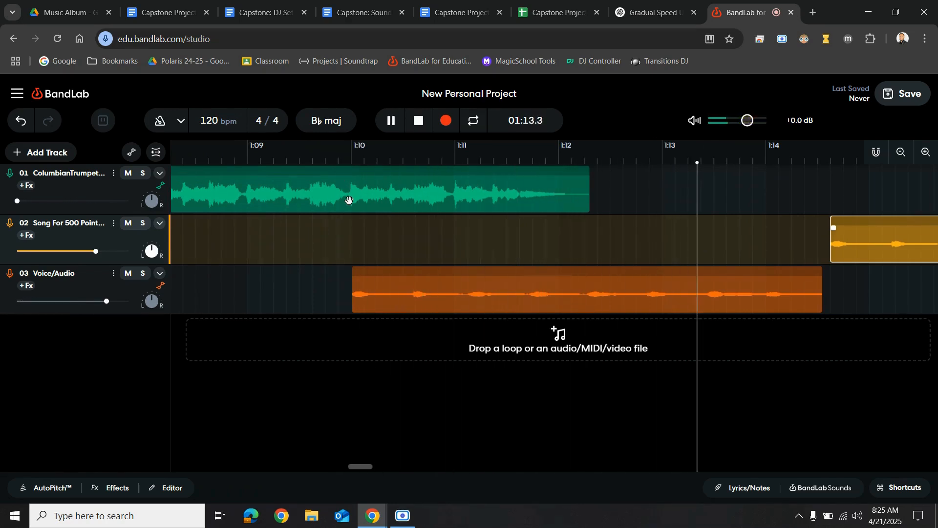
{"action": "key", "text": "space"}
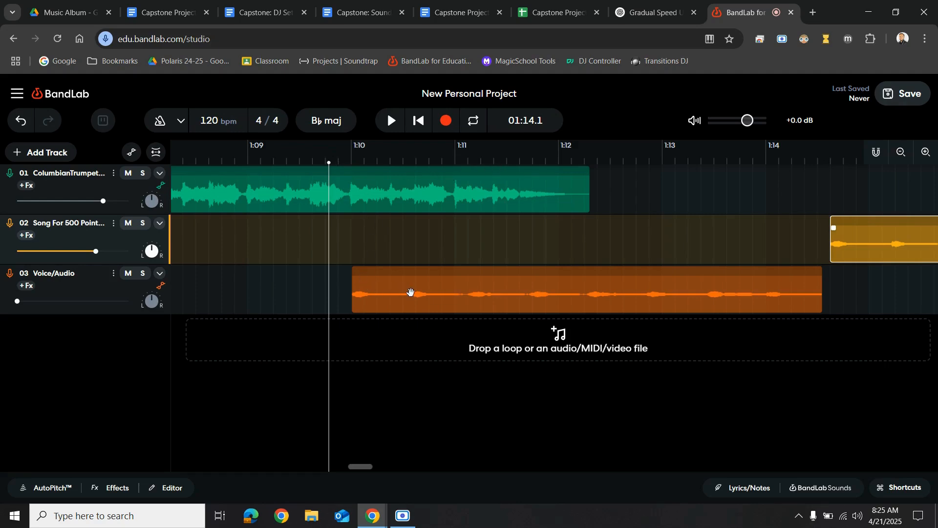
{"action": "left_click", "coordinate": [558, 159]}
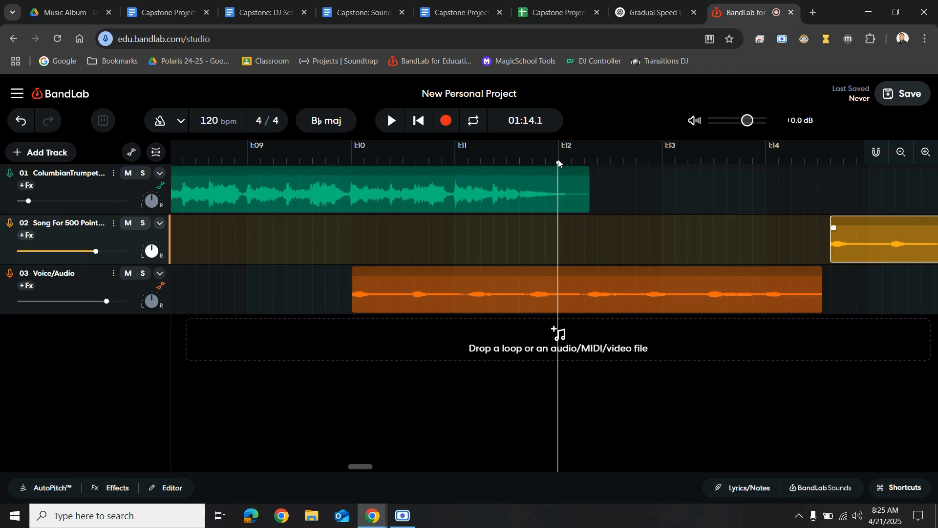
{"action": "left_click_drag", "start_coordinate": [558, 159], "coordinate": [551, 161]}
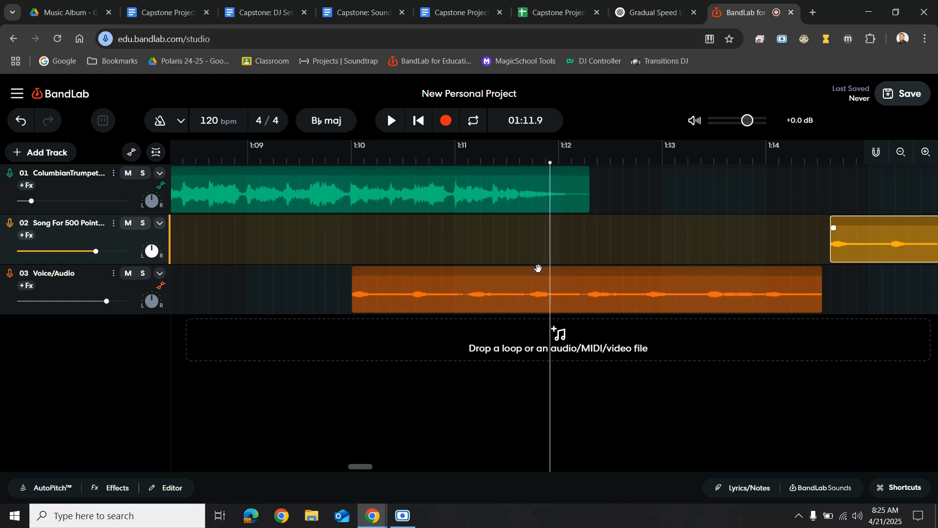
Slice the Voice/Audio region at the playhead near 1:11.9 and select the first slice
{"action": "right_click", "coordinate": [520, 297]}
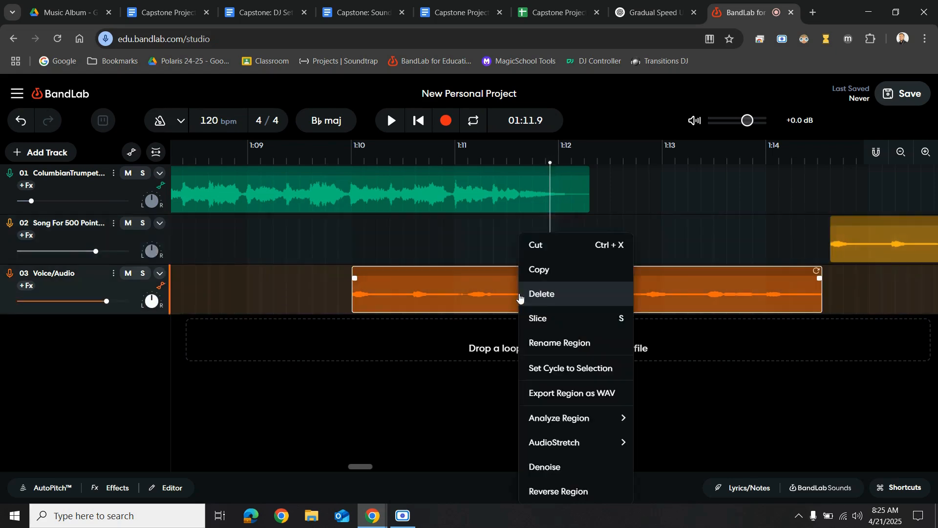
{"action": "left_click", "coordinate": [543, 318]}
{"action": "left_click", "coordinate": [477, 297]}
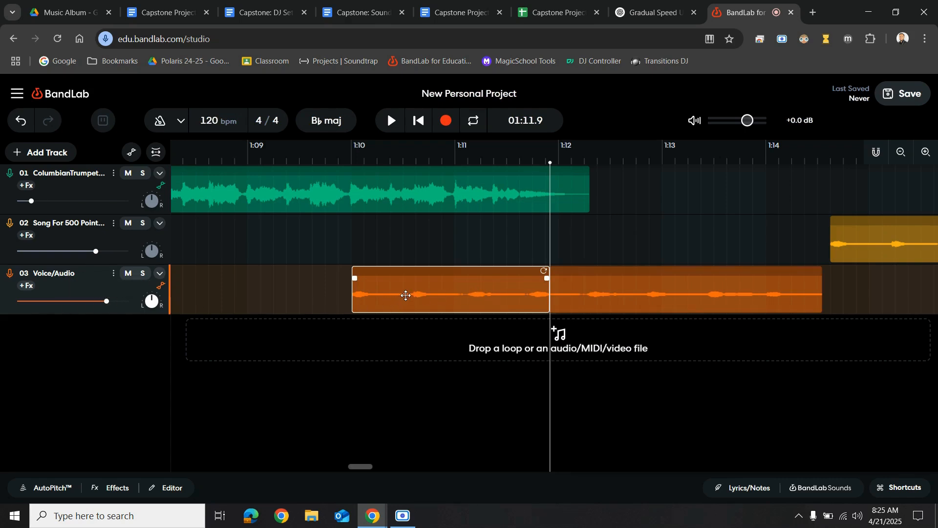
Open the first slice in the editor and try a playback rate of 1.10, returning it to 1.00
{"action": "double_click", "coordinate": [446, 288]}
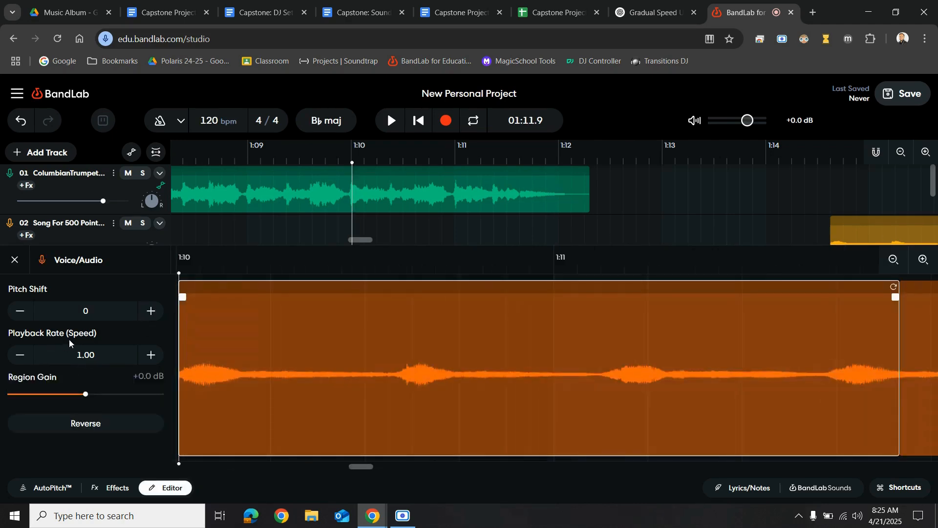
{"action": "left_click", "coordinate": [151, 356]}
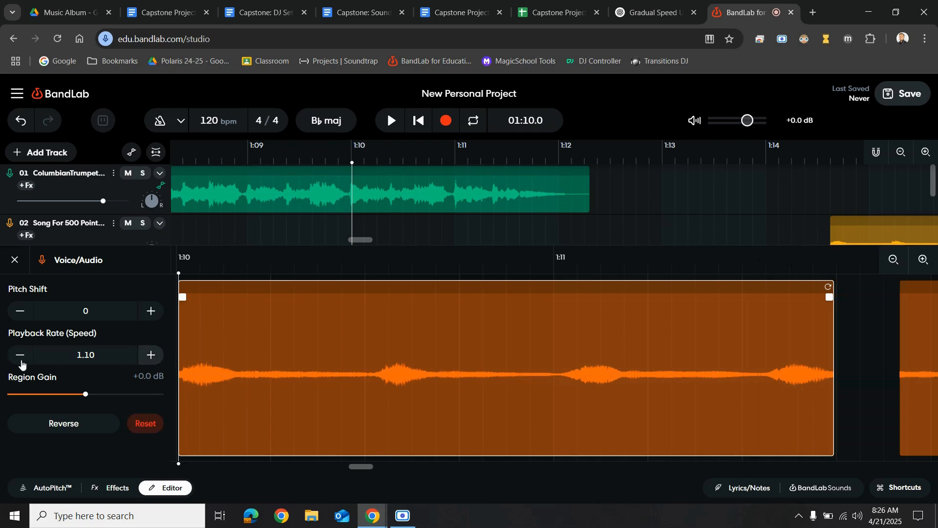
{"action": "left_click", "coordinate": [20, 356]}
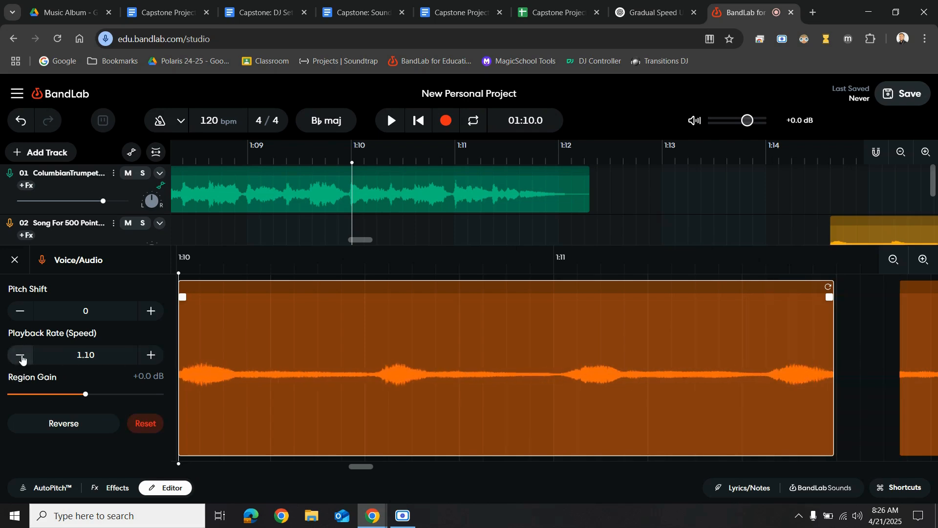
{"action": "left_click", "coordinate": [20, 356]}
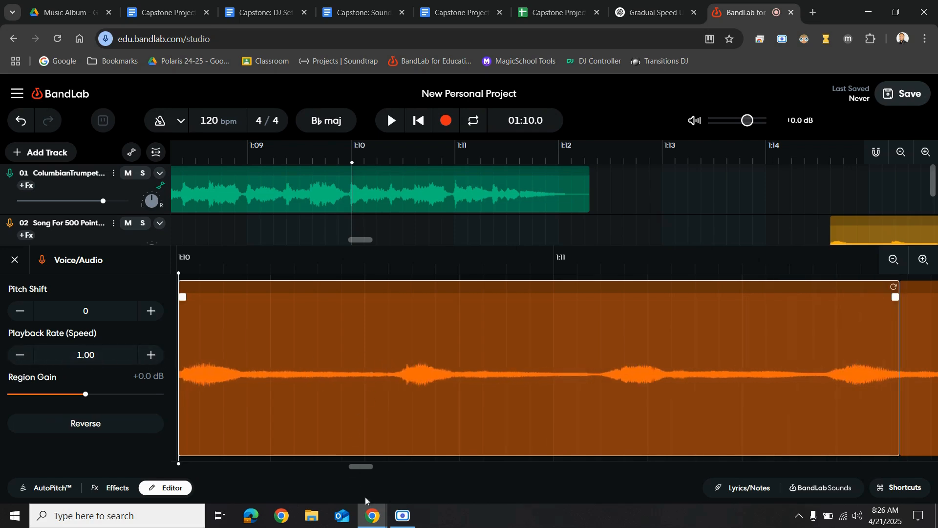
{"action": "left_click", "coordinate": [403, 521]}
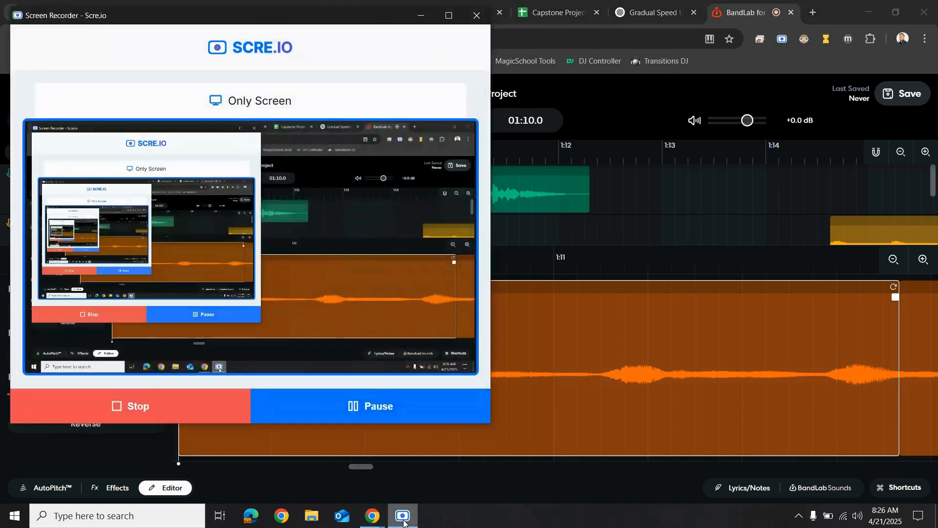
{"action": "left_click", "coordinate": [421, 15]}
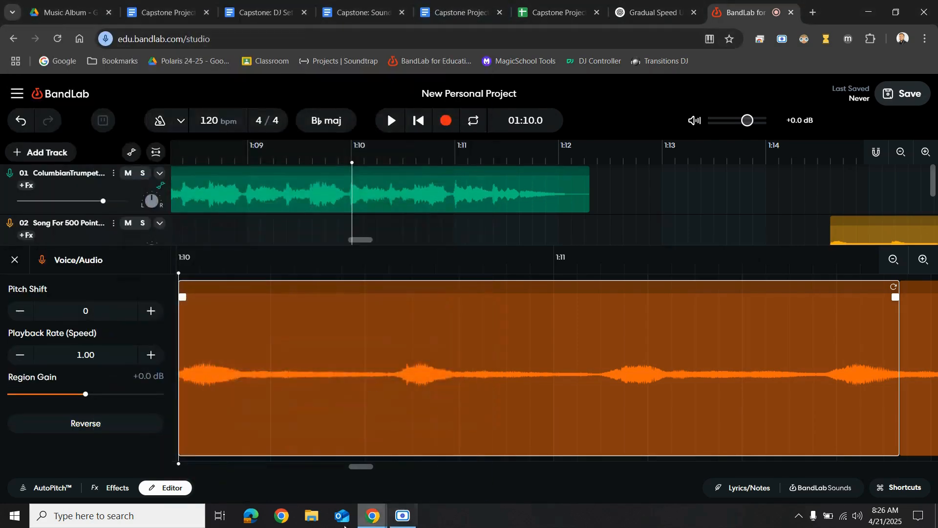
Switch to Calculator and compute 105 × 1.1
{"action": "left_click", "coordinate": [87, 514]}
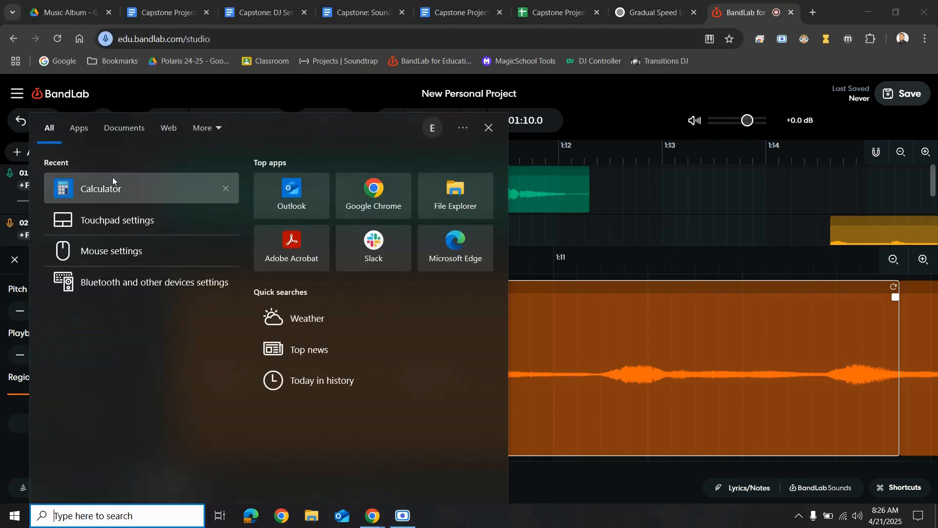
{"action": "left_click", "coordinate": [113, 177]}
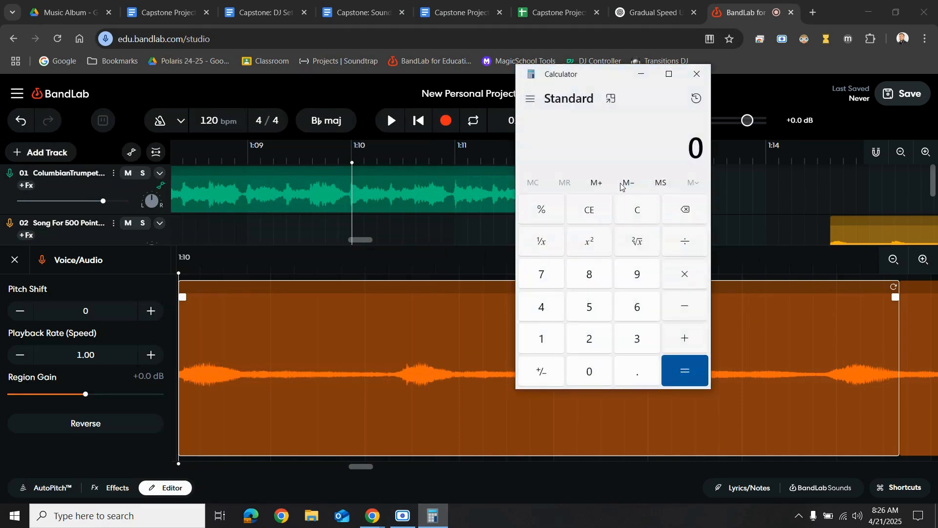
{"action": "left_click_drag", "start_coordinate": [565, 82], "coordinate": [600, 74]}
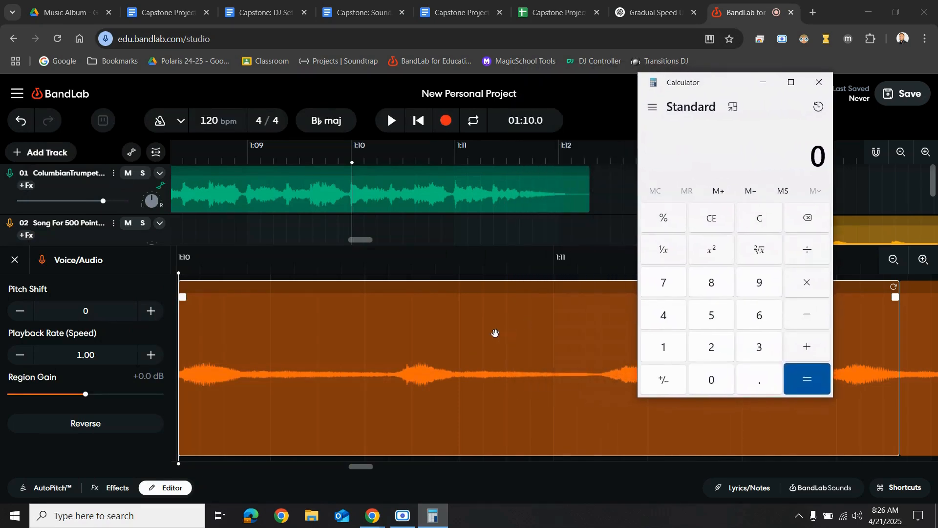
{"action": "left_click", "coordinate": [664, 348]}
{"action": "left_click", "coordinate": [711, 380]}
{"action": "left_click", "coordinate": [715, 315]}
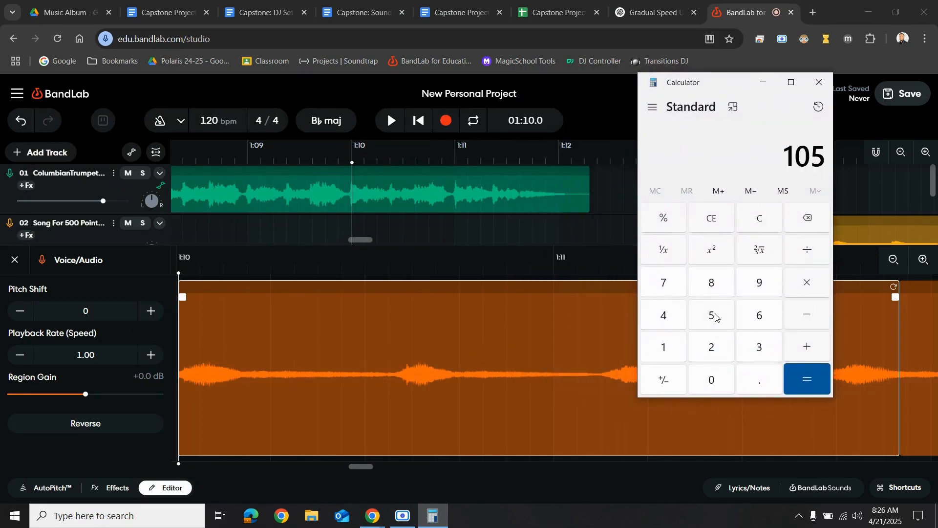
{"action": "left_click", "coordinate": [810, 282]}
{"action": "left_click", "coordinate": [665, 347]}
{"action": "left_click", "coordinate": [743, 383]}
{"action": "left_click", "coordinate": [667, 355]}
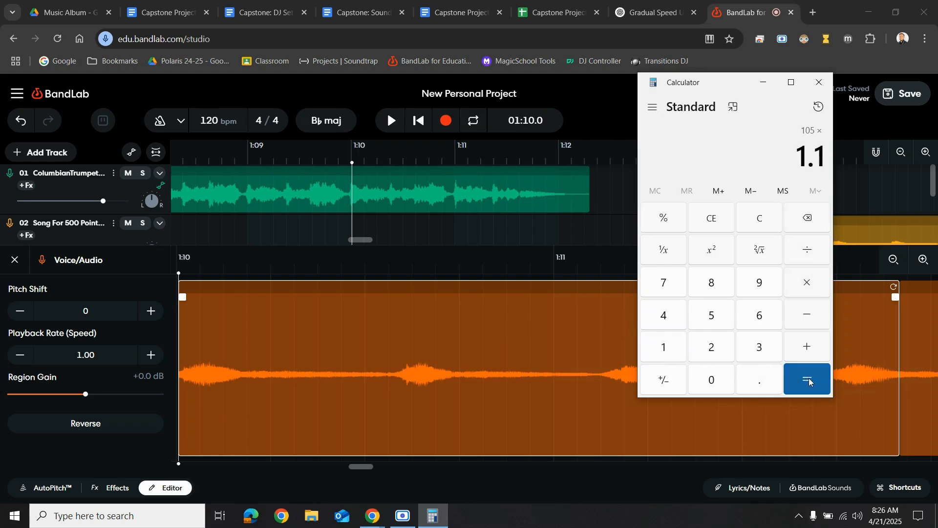
{"action": "left_click", "coordinate": [806, 375]}
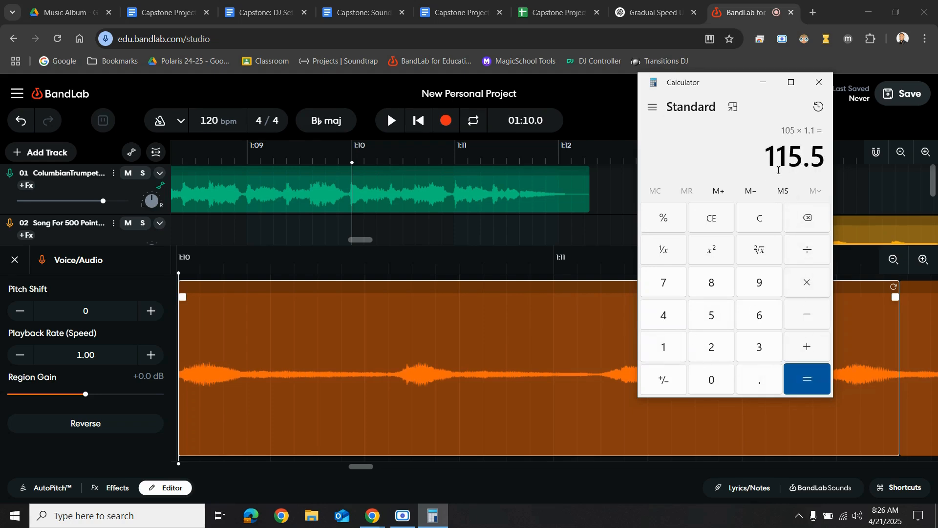
Compute 105 × 1.2 in Calculator
{"action": "left_click", "coordinate": [662, 348]}
{"action": "left_click", "coordinate": [711, 380]}
{"action": "left_click", "coordinate": [711, 315]}
{"action": "left_click", "coordinate": [807, 282]}
{"action": "left_click", "coordinate": [662, 348]}
{"action": "left_click", "coordinate": [753, 379]}
{"action": "left_click", "coordinate": [718, 350]}
{"action": "left_click", "coordinate": [811, 379]}
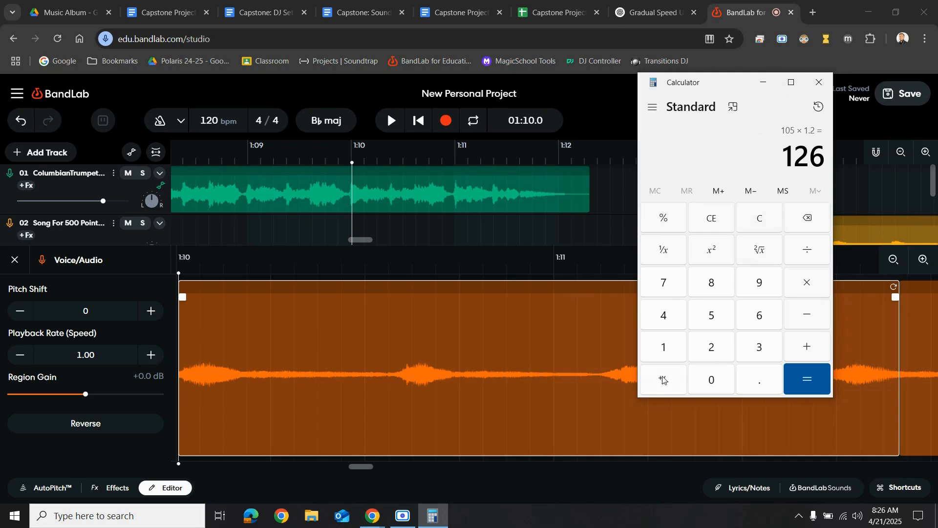
Recompute 105 × 1.1 in Calculator
{"action": "left_click", "coordinate": [663, 356]}
{"action": "left_click", "coordinate": [709, 372]}
{"action": "left_click", "coordinate": [720, 318]}
{"action": "left_click", "coordinate": [807, 281]}
{"action": "left_click", "coordinate": [672, 352]}
{"action": "left_click", "coordinate": [757, 378]}
{"action": "left_click", "coordinate": [678, 360]}
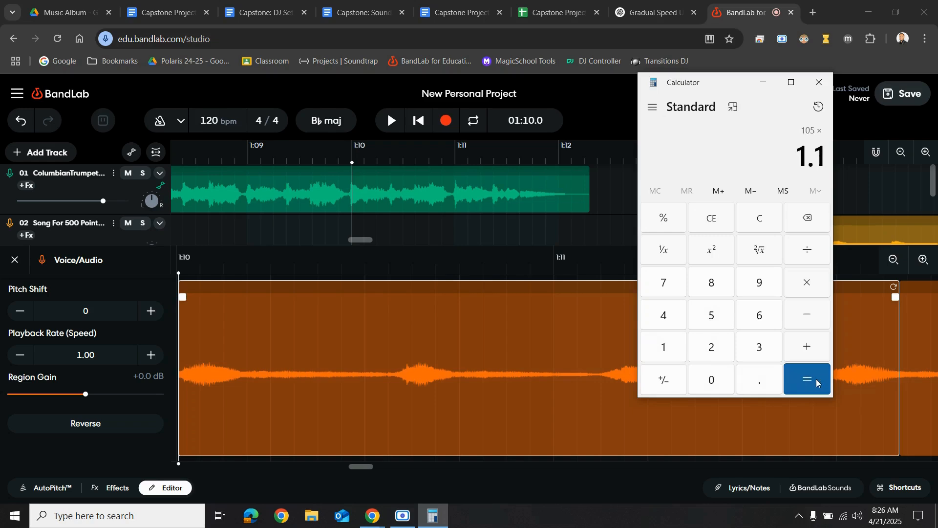
{"action": "left_click", "coordinate": [808, 378]}
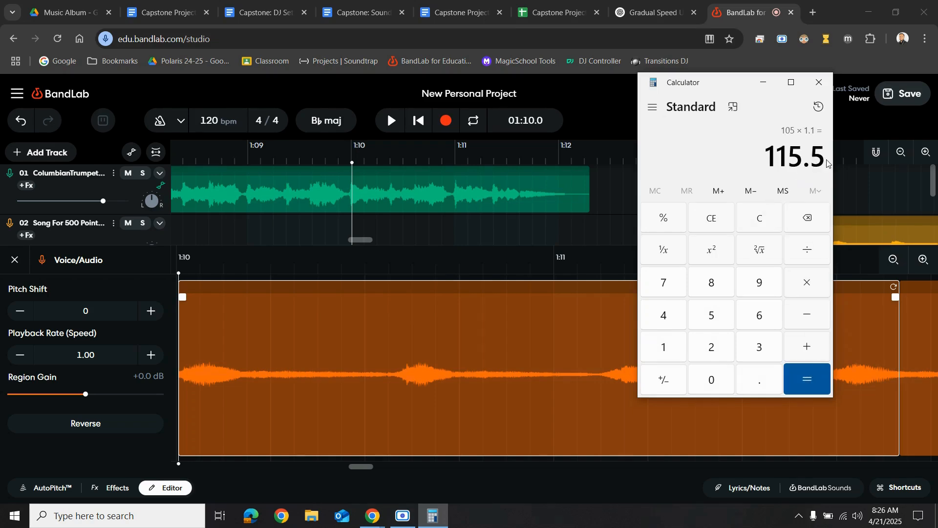
Close Calculator, set the first slice's playback rate to 1.10, and move the second slice up against it
{"action": "left_click", "coordinate": [820, 83]}
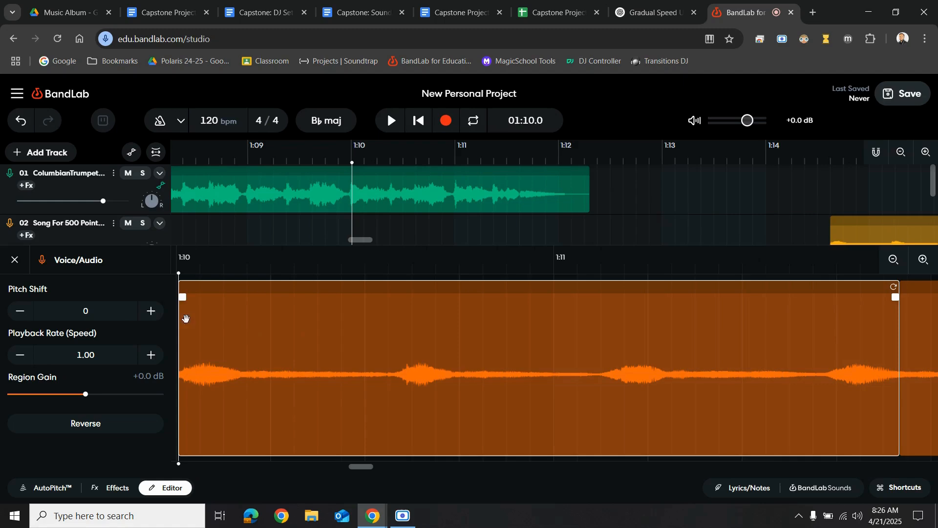
{"action": "left_click", "coordinate": [152, 356]}
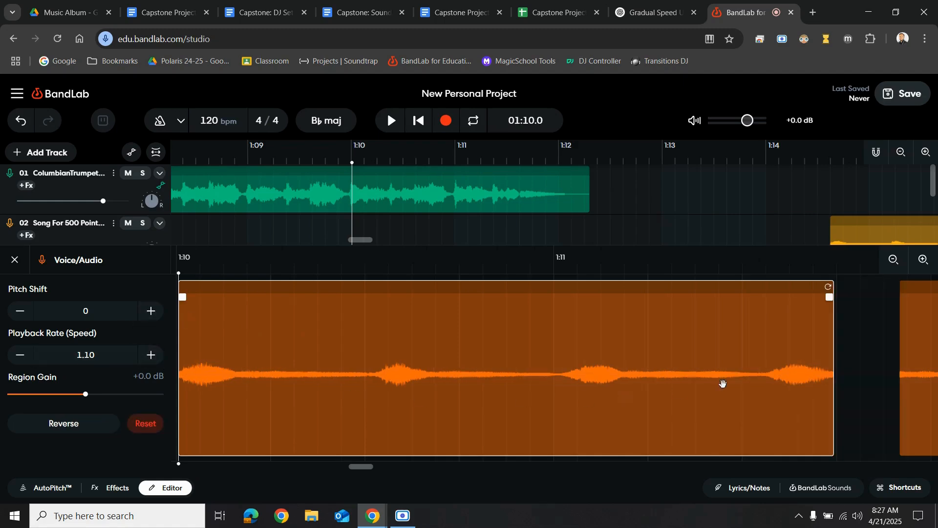
{"action": "left_click_drag", "start_coordinate": [917, 333], "coordinate": [853, 342]}
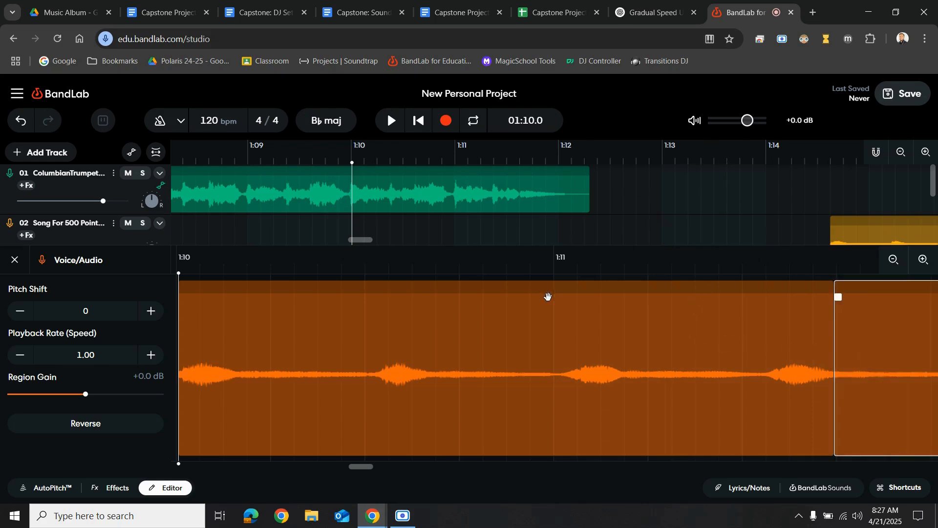
{"action": "left_click", "coordinate": [17, 261]}
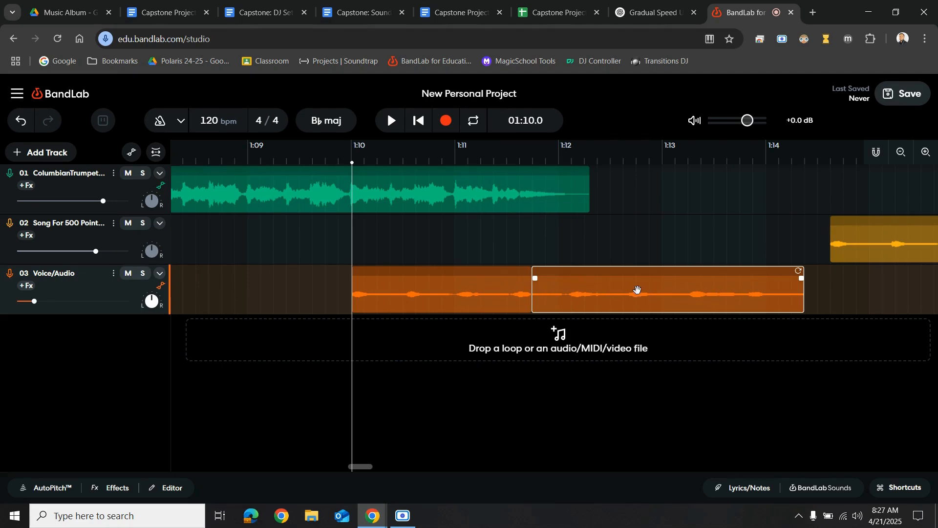
Shift the song region slightly earlier and play the transition from about 1:09.5
{"action": "left_click_drag", "start_coordinate": [872, 243], "coordinate": [842, 241]}
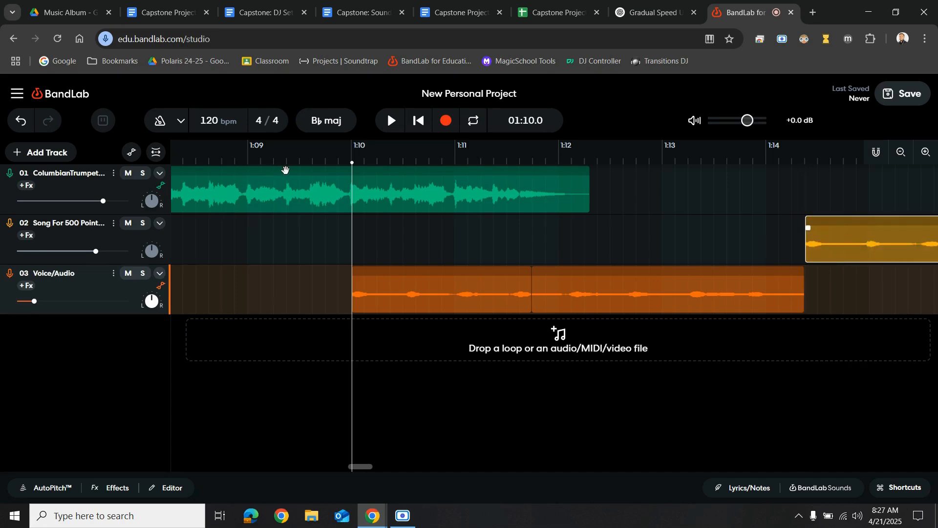
{"action": "left_click", "coordinate": [298, 157]}
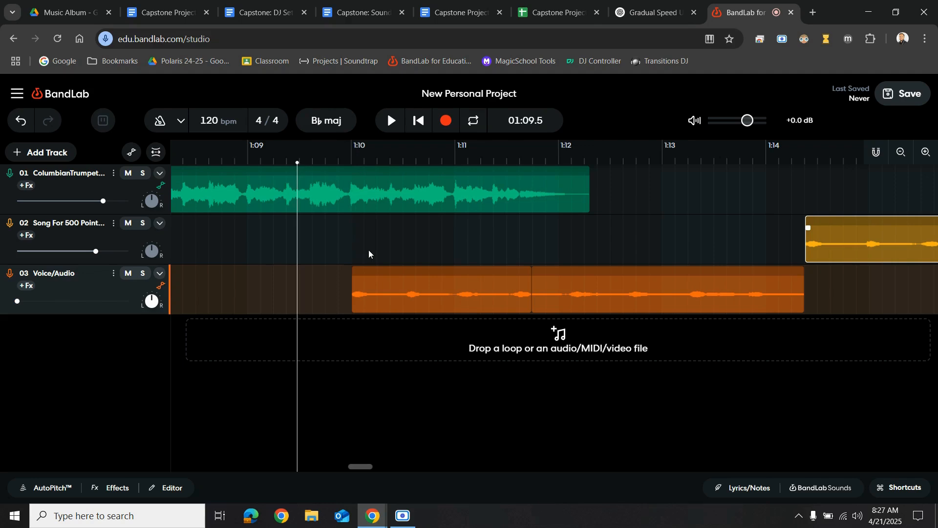
{"action": "key", "text": "space"}
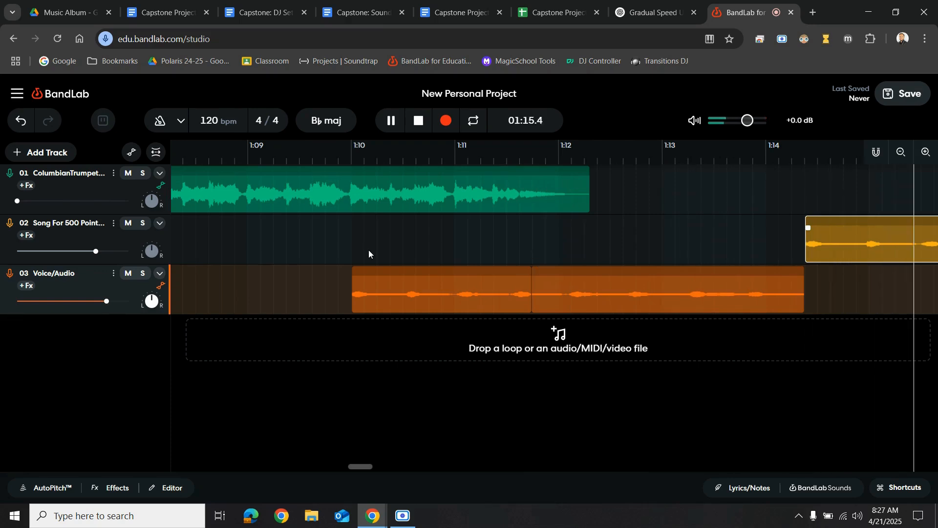
{"action": "left_click", "coordinate": [394, 122]}
Nudge the song region slightly later to start near 1:14.4, toggling grid snapping for a fine adjustment
{"action": "scroll", "coordinate": [443, 271], "scroll_direction": "down", "scroll_amount": 2}
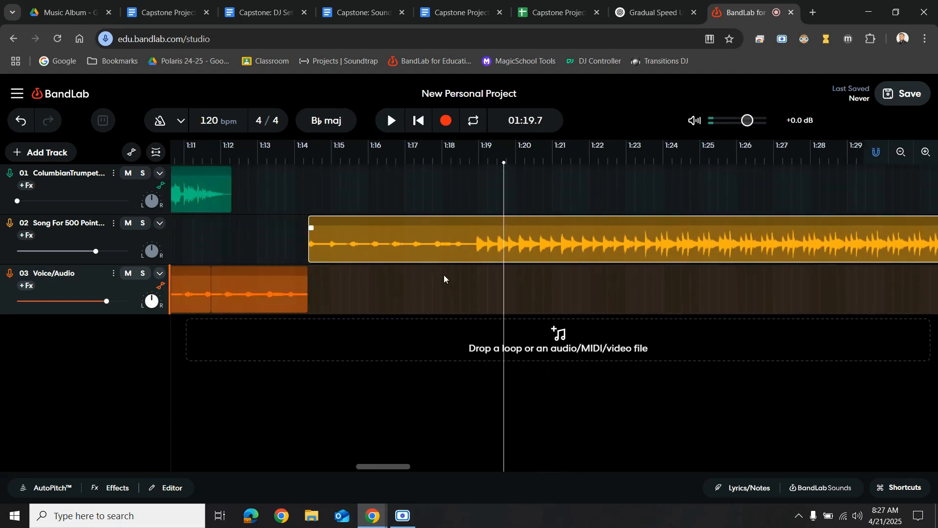
{"action": "scroll", "coordinate": [441, 290], "scroll_direction": "down", "scroll_amount": 2}
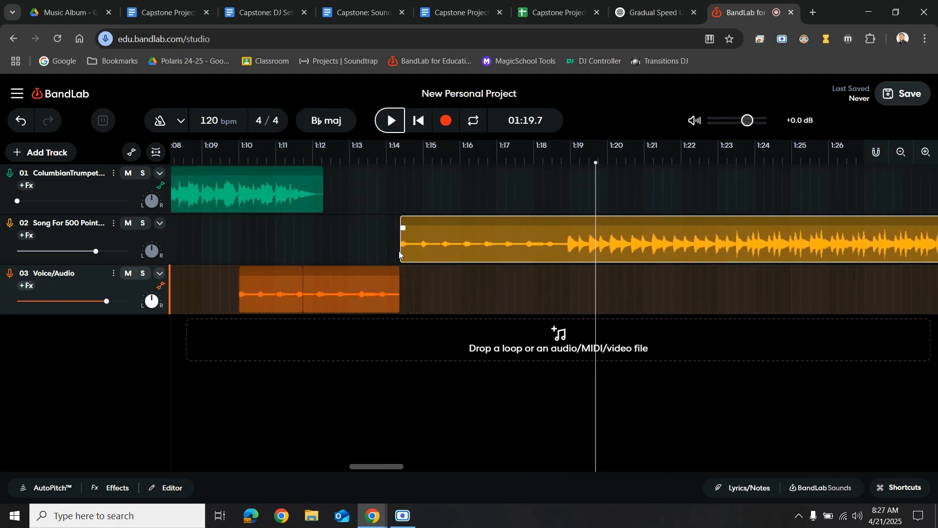
{"action": "left_click_drag", "start_coordinate": [400, 251], "coordinate": [421, 250]}
{"action": "scroll", "coordinate": [396, 259], "scroll_direction": "up", "scroll_amount": 4}
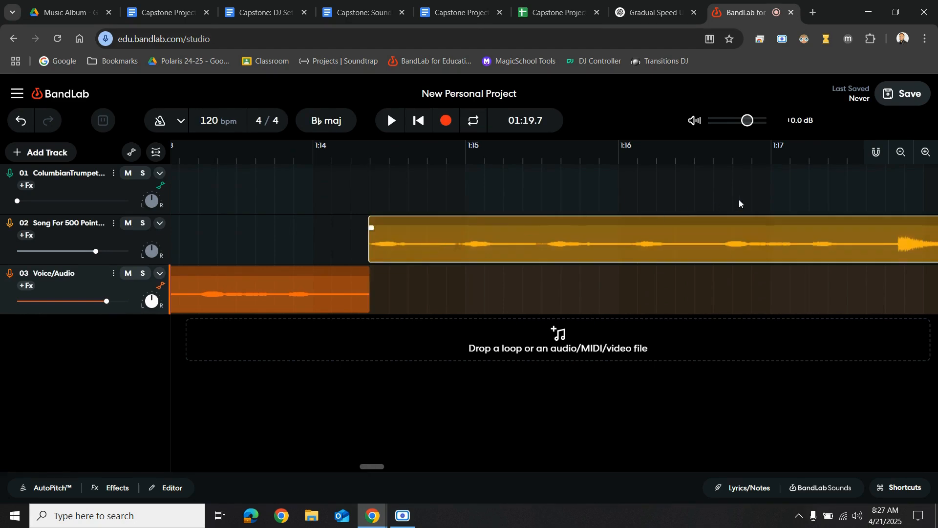
{"action": "left_click", "coordinate": [876, 154]}
{"action": "left_click_drag", "start_coordinate": [442, 234], "coordinate": [443, 237]}
Play the transition from about 1:09.2 and stop near 1:19.2
{"action": "scroll", "coordinate": [369, 279], "scroll_direction": "down", "scroll_amount": 10}
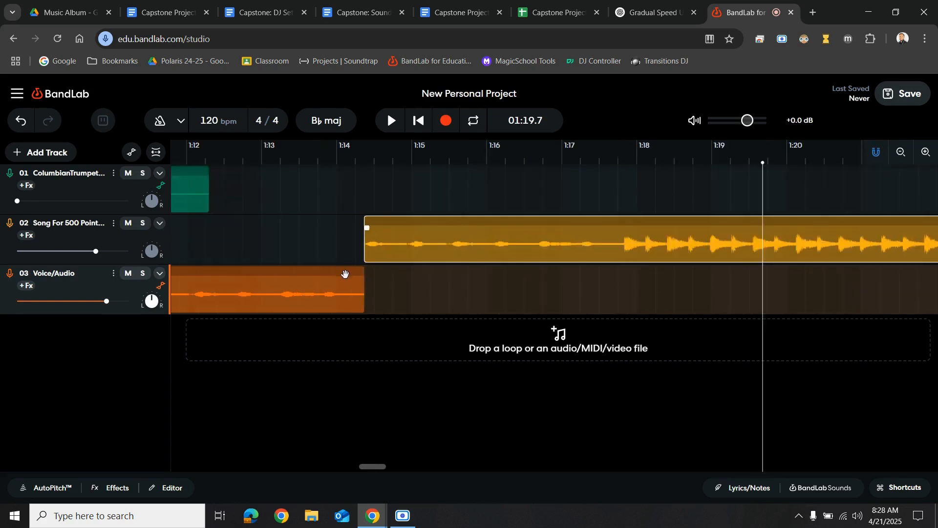
{"action": "left_click", "coordinate": [265, 158]}
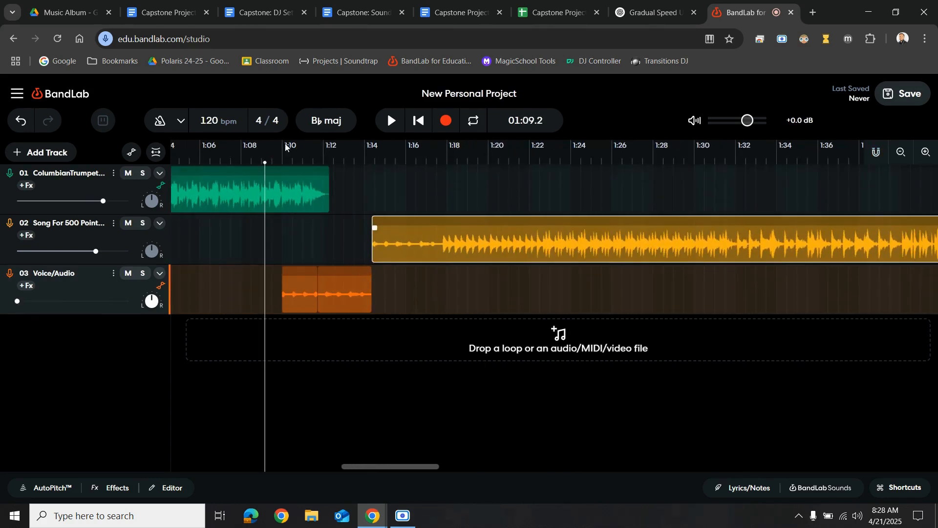
{"action": "left_click", "coordinate": [396, 125]}
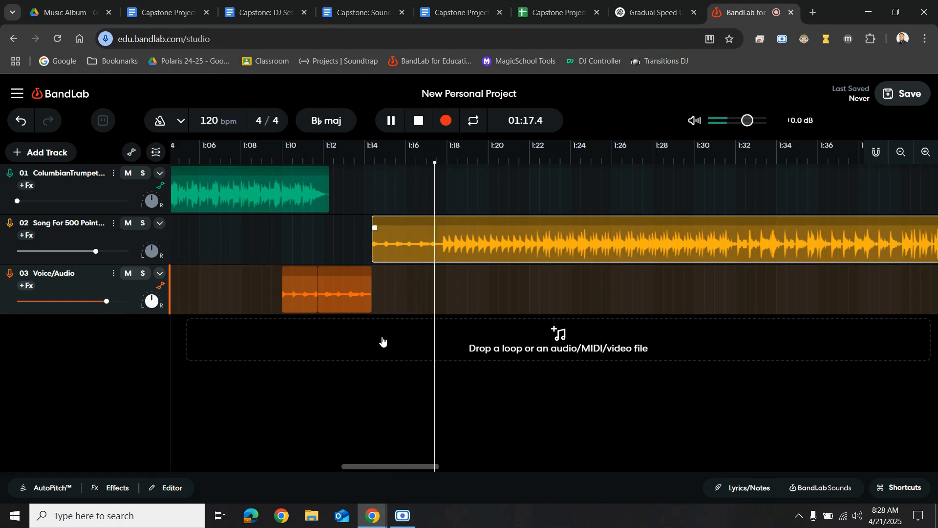
{"action": "left_click", "coordinate": [396, 121]}
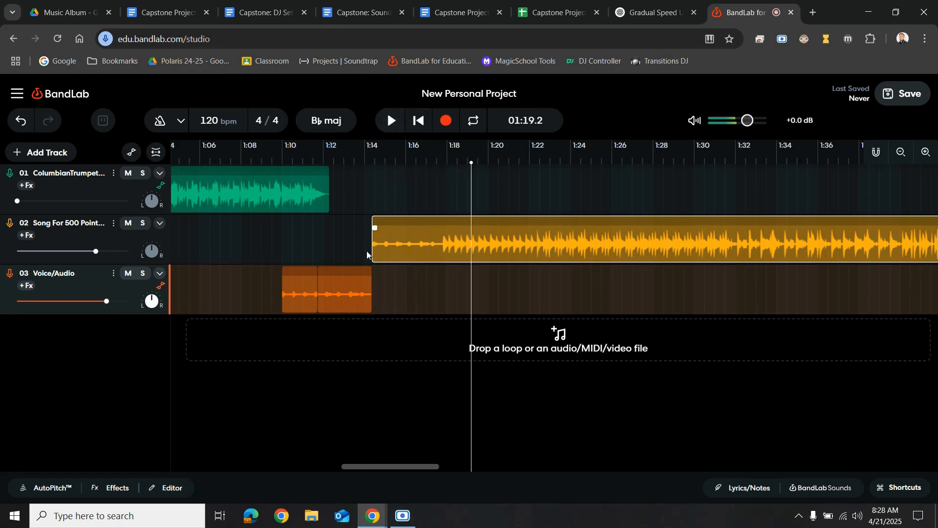
Move the song region earlier so it starts around 1:11.4
{"action": "left_click", "coordinate": [351, 291]}
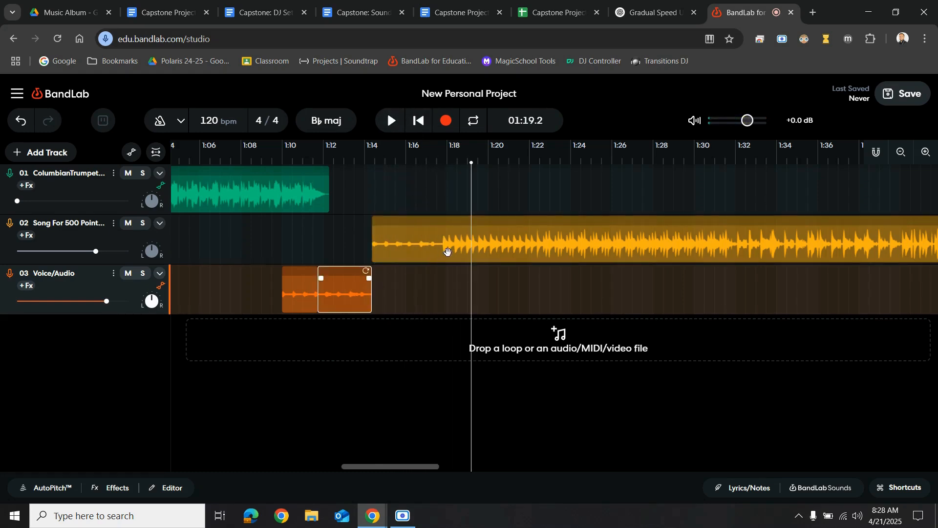
{"action": "left_click_drag", "start_coordinate": [446, 247], "coordinate": [398, 253]}
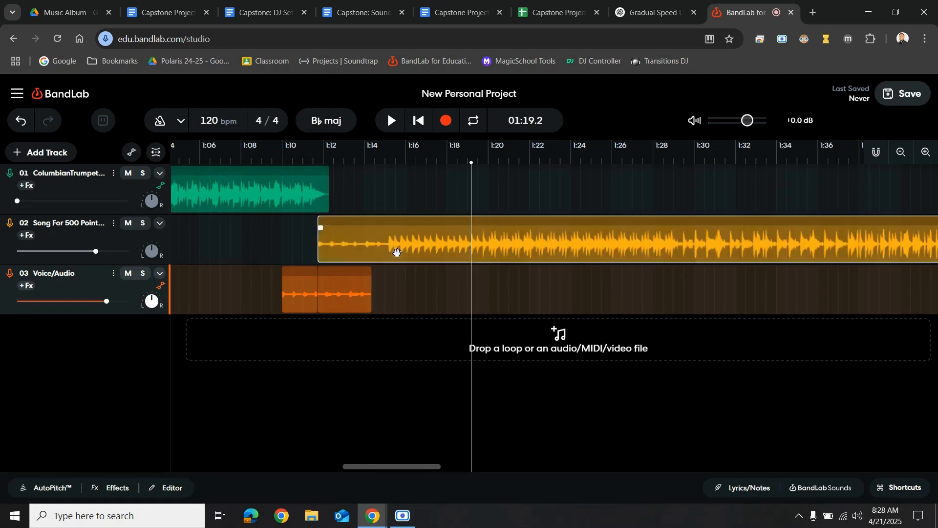
Delete the second Voice/Audio slice and place the playhead at about 1:08.4
{"action": "left_click", "coordinate": [337, 290]}
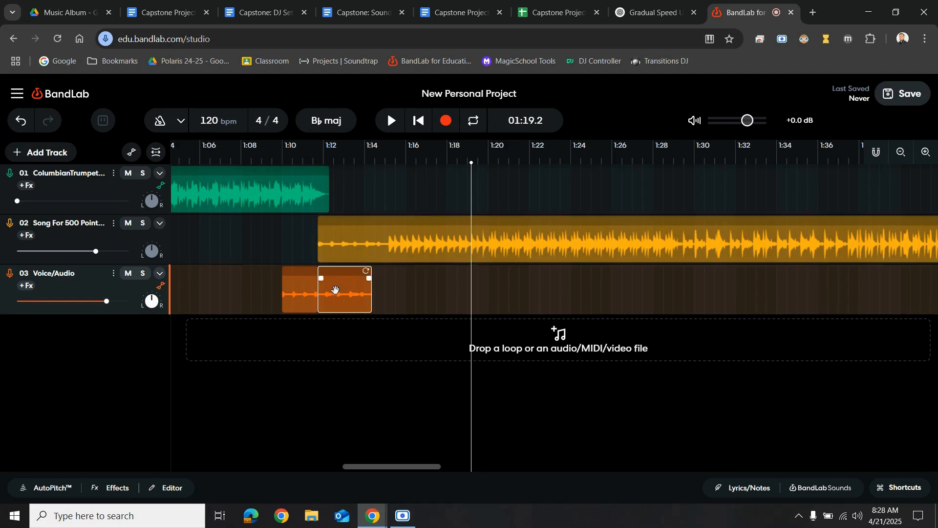
{"action": "key", "text": "Delete"}
{"action": "left_click", "coordinate": [248, 161]}
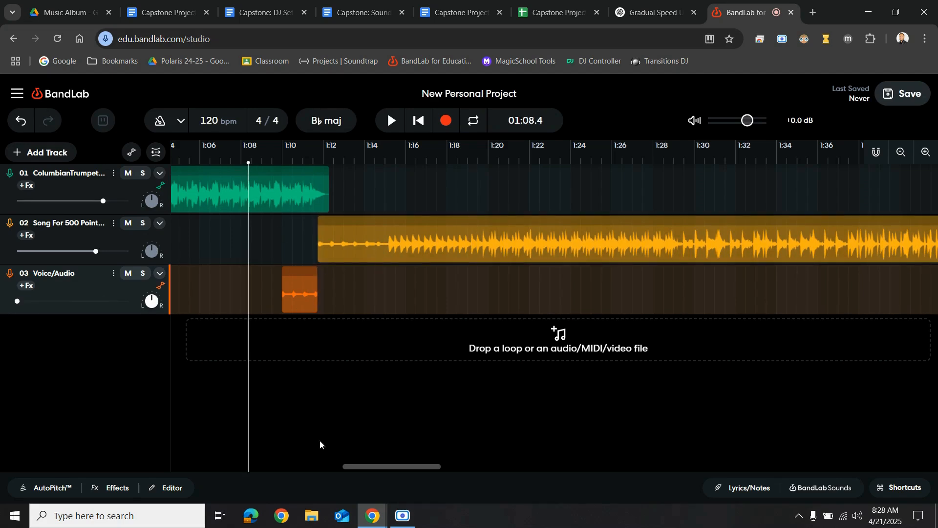
Preview the transition from 1:08.4 and nudge the song region slightly later, to start around 1:11.6
{"action": "left_click", "coordinate": [390, 122]}
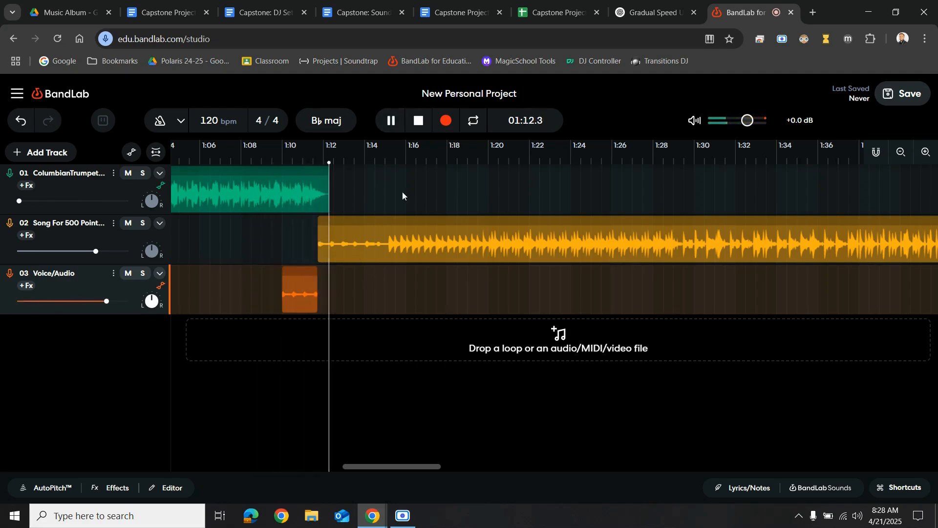
{"action": "left_click", "coordinate": [395, 122]}
{"action": "left_click", "coordinate": [394, 246]}
{"action": "left_click_drag", "start_coordinate": [396, 248], "coordinate": [397, 248]}
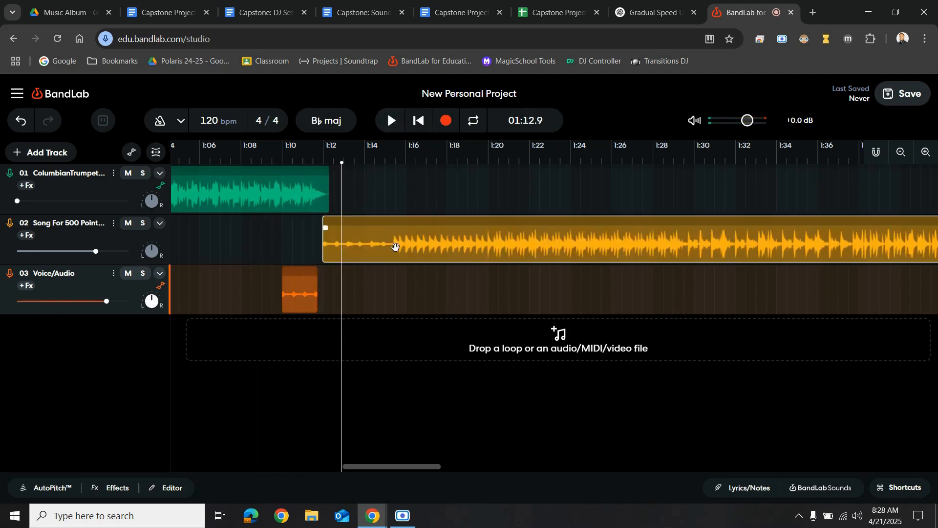
Play the transition from about 1:09.1 and stop near 1:12.6
{"action": "left_click", "coordinate": [263, 151]}
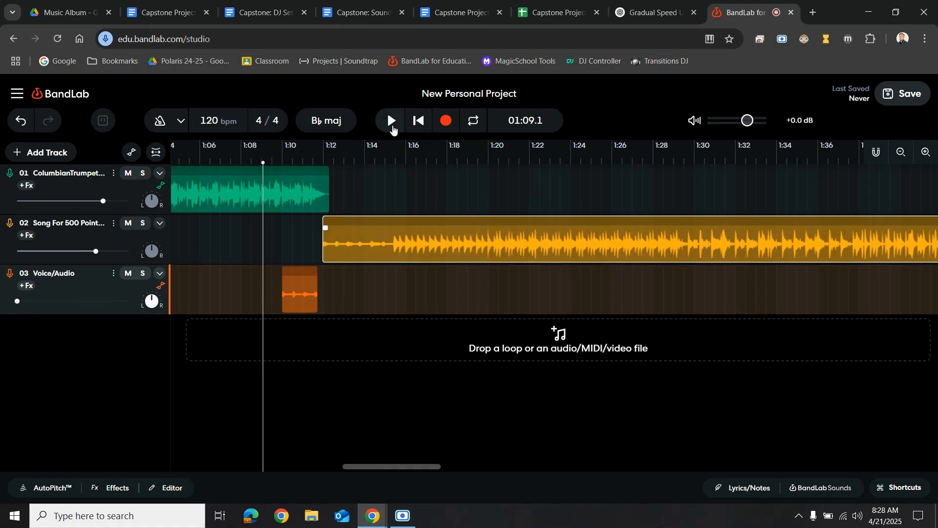
{"action": "left_click", "coordinate": [393, 128]}
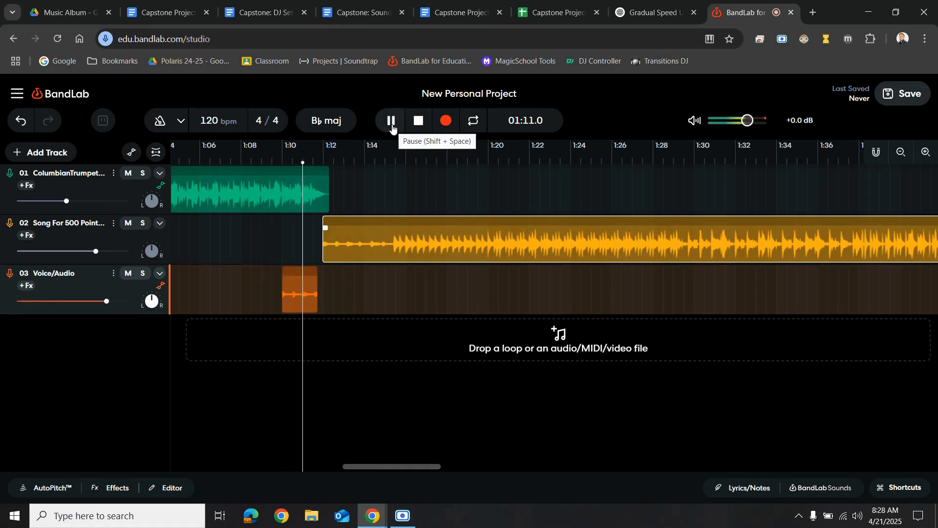
{"action": "left_click", "coordinate": [392, 126]}
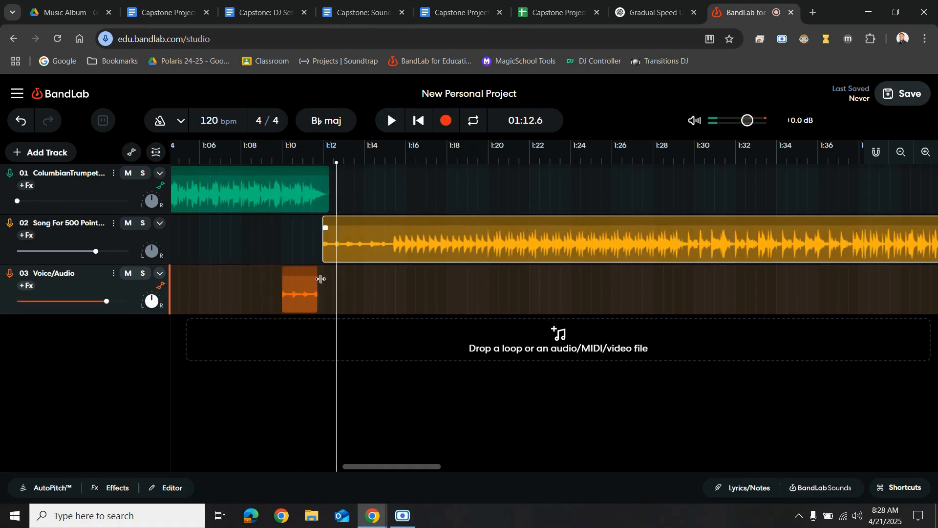
Extend the end of the Voice/Audio slice to meet the start of the song region
{"action": "left_click_drag", "start_coordinate": [318, 282], "coordinate": [325, 283]}
{"action": "left_click", "coordinate": [364, 246]}
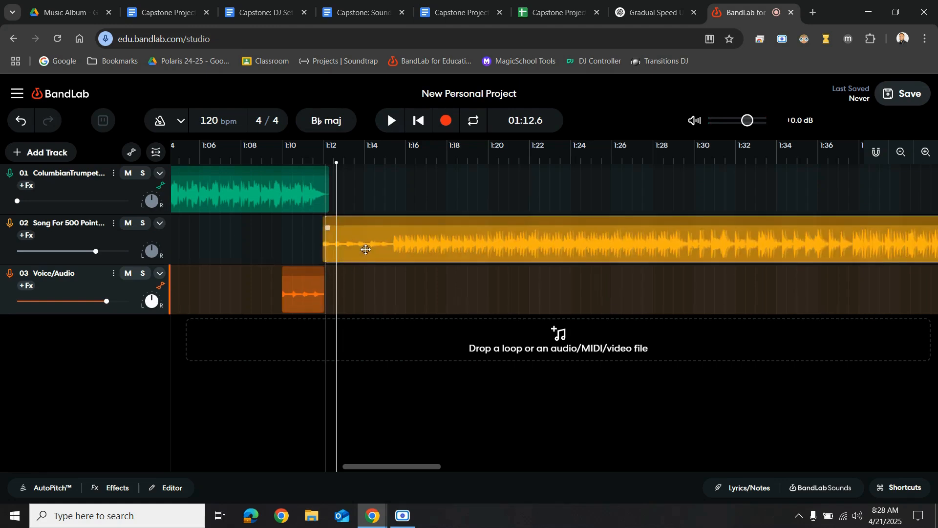
Preview the transition from about 1:08.5 and nudge the song region slightly later again
{"action": "left_click", "coordinate": [259, 153]}
{"action": "left_click", "coordinate": [391, 121]}
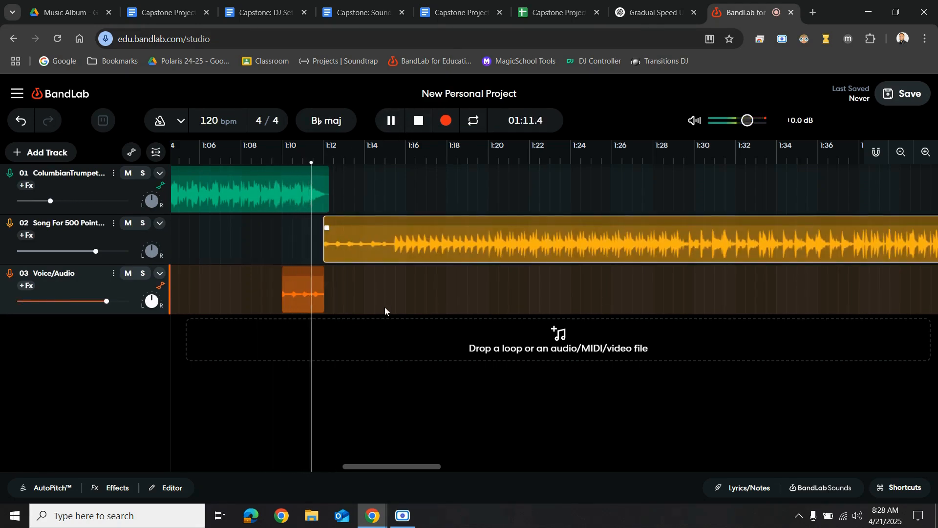
{"action": "left_click", "coordinate": [391, 120]}
{"action": "left_click_drag", "start_coordinate": [394, 235], "coordinate": [396, 235]}
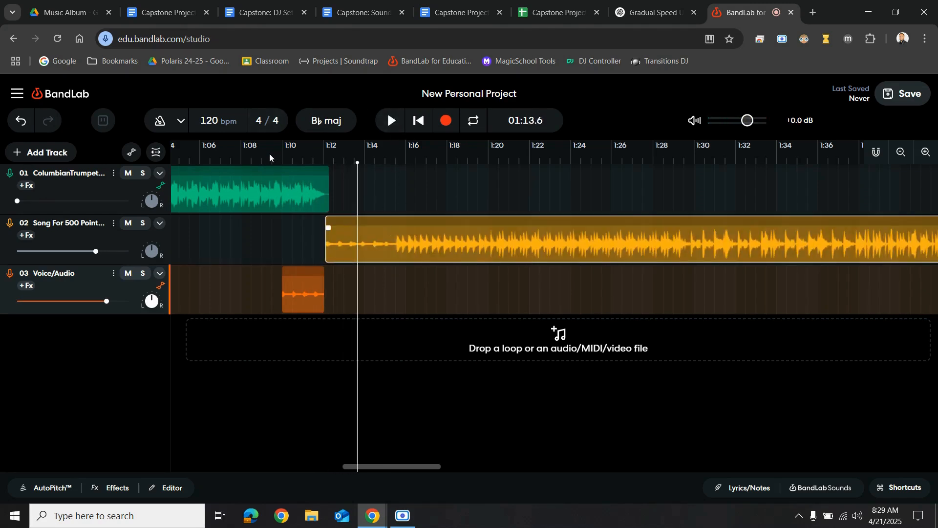
Preview from about 1:09.8 and shift the song region slightly earlier so it starts near 1:12.0
{"action": "scroll", "coordinate": [310, 262], "scroll_direction": "up", "scroll_amount": 5, "text": "ctrl"}
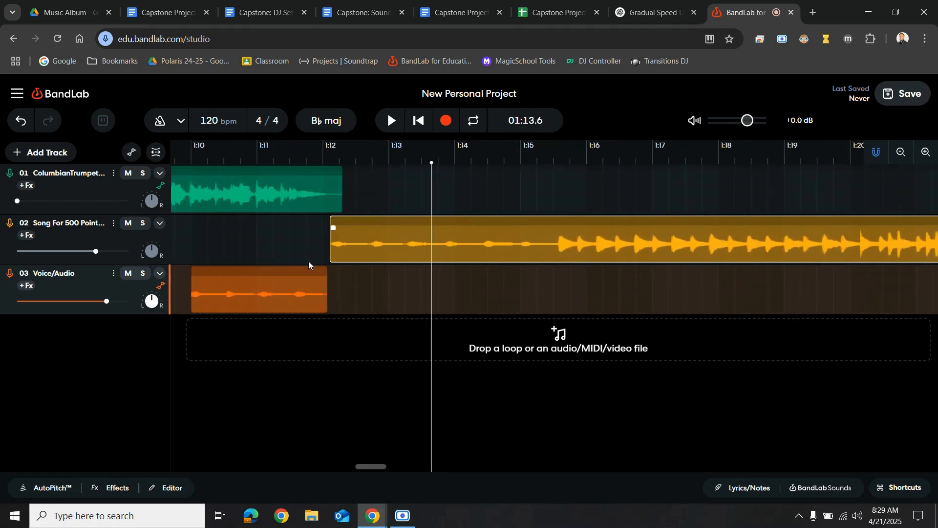
{"action": "left_click", "coordinate": [307, 147]}
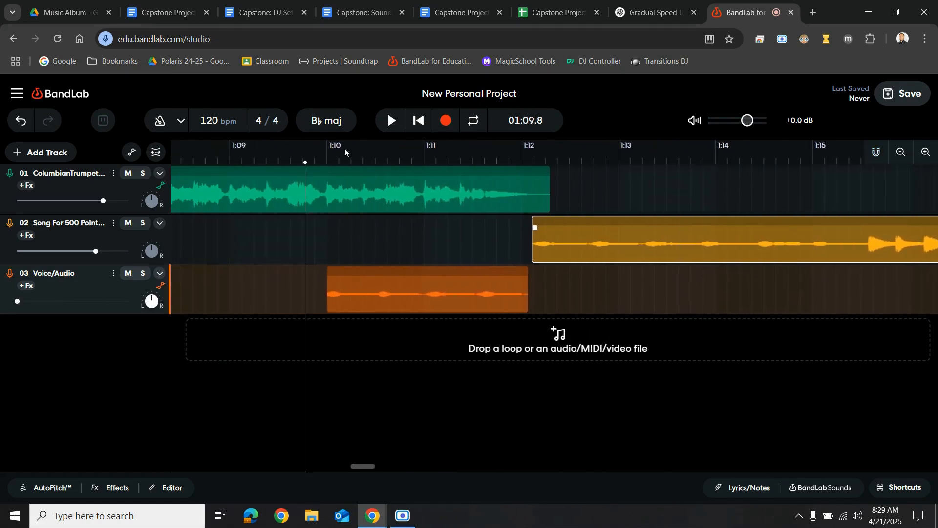
{"action": "left_click", "coordinate": [397, 122]}
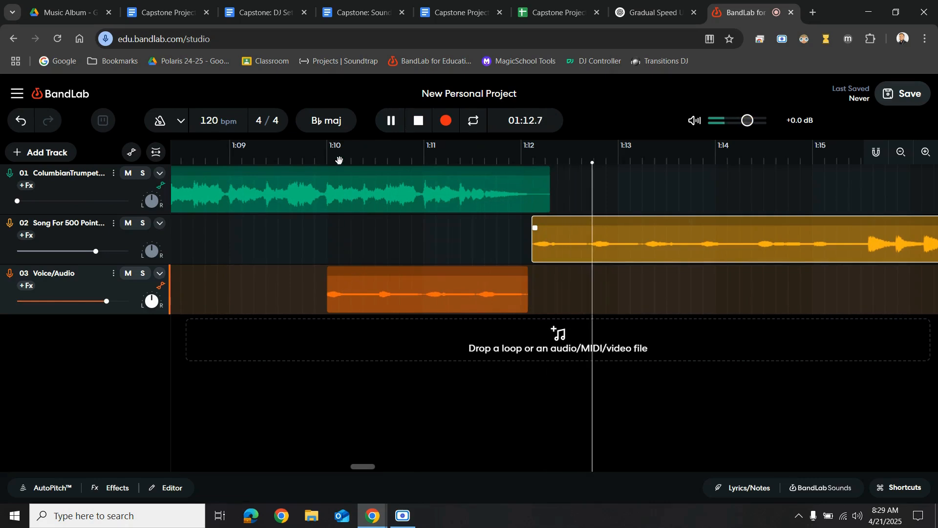
{"action": "left_click", "coordinate": [390, 124]}
{"action": "left_click_drag", "start_coordinate": [615, 243], "coordinate": [599, 239]}
Play the transition from about 1:11.2, then again from about 1:08.7, stopping near 1:15.3
{"action": "left_click", "coordinate": [449, 154]}
{"action": "left_click", "coordinate": [393, 122]}
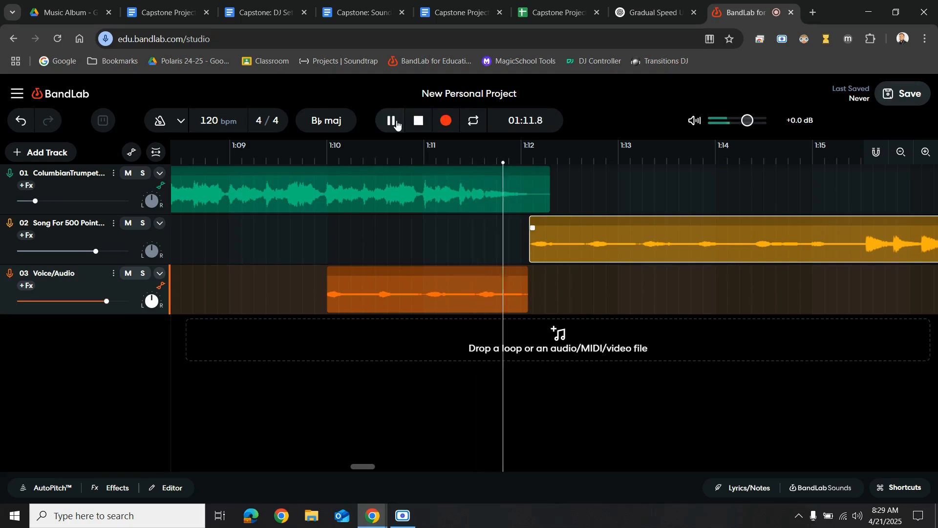
{"action": "left_click", "coordinate": [393, 122]}
{"action": "left_click", "coordinate": [203, 157]}
{"action": "left_click", "coordinate": [391, 121]}
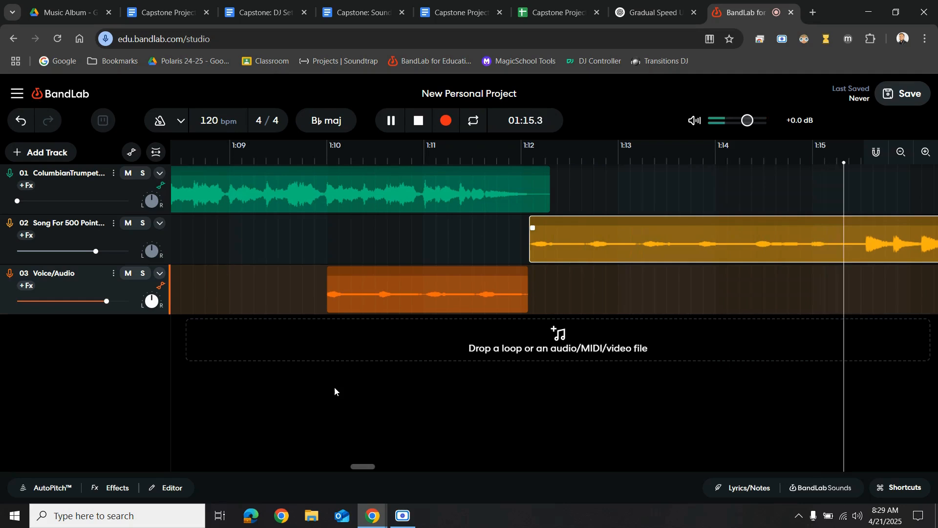
{"action": "left_click", "coordinate": [391, 121]}
{"action": "scroll", "coordinate": [428, 334], "scroll_direction": "left", "scroll_amount": 10}
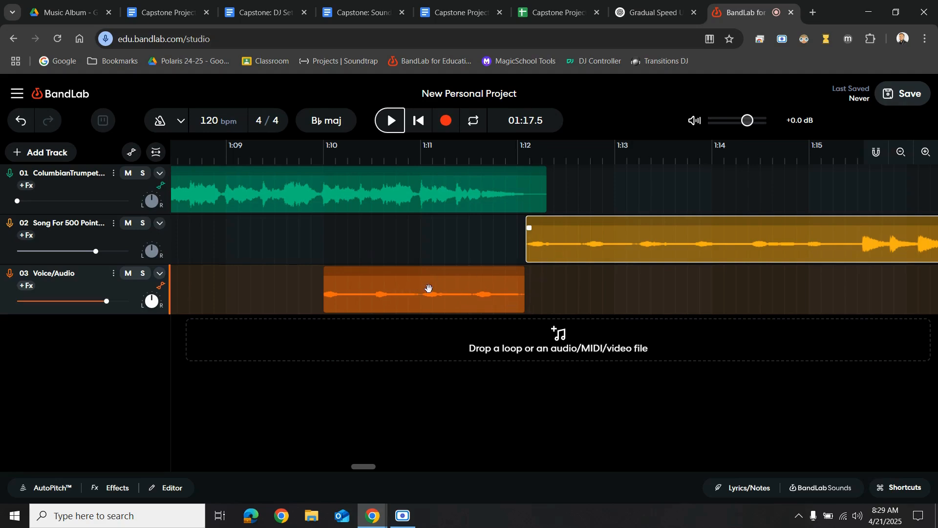
{"action": "left_click", "coordinate": [411, 292]}
{"action": "right_click", "coordinate": [410, 292]}
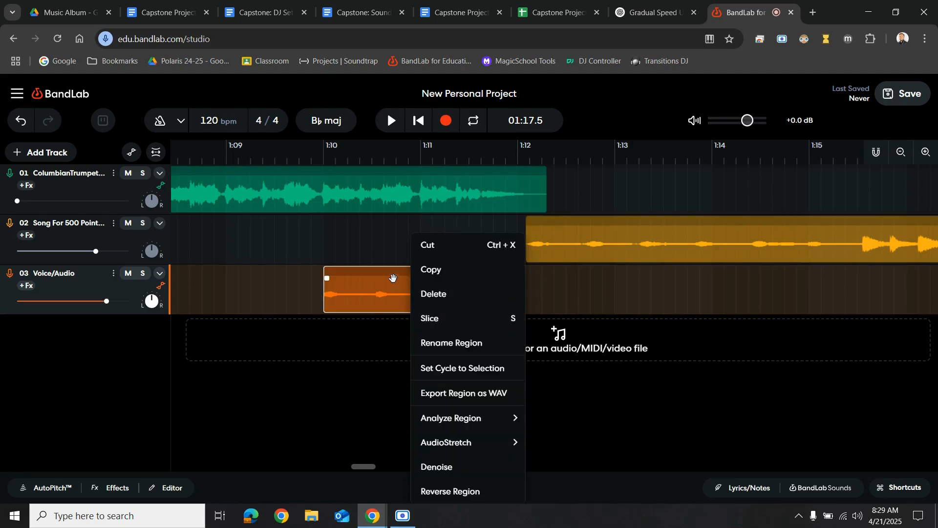
{"action": "left_click", "coordinate": [418, 160]}
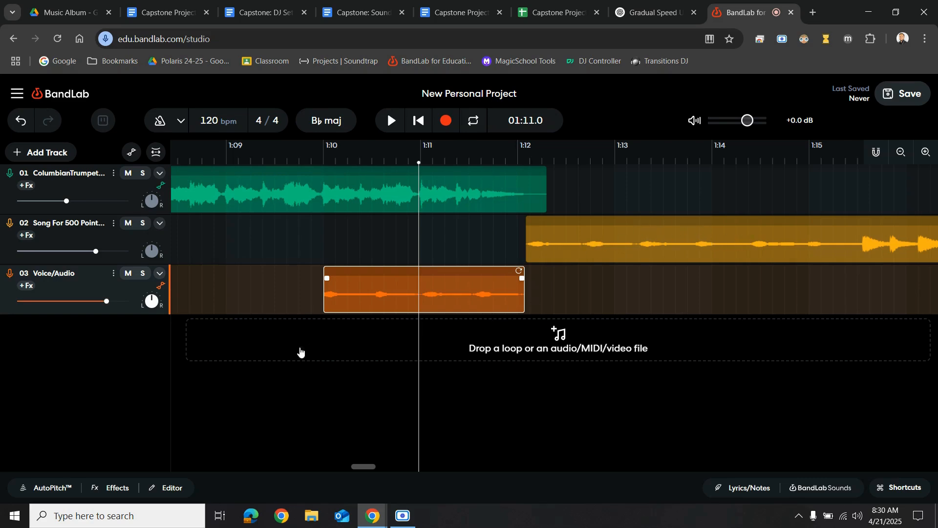
{"action": "scroll", "coordinate": [370, 374], "scroll_direction": "left", "scroll_amount": 5}
{"action": "scroll", "coordinate": [368, 373], "scroll_direction": "right", "scroll_amount": 3}
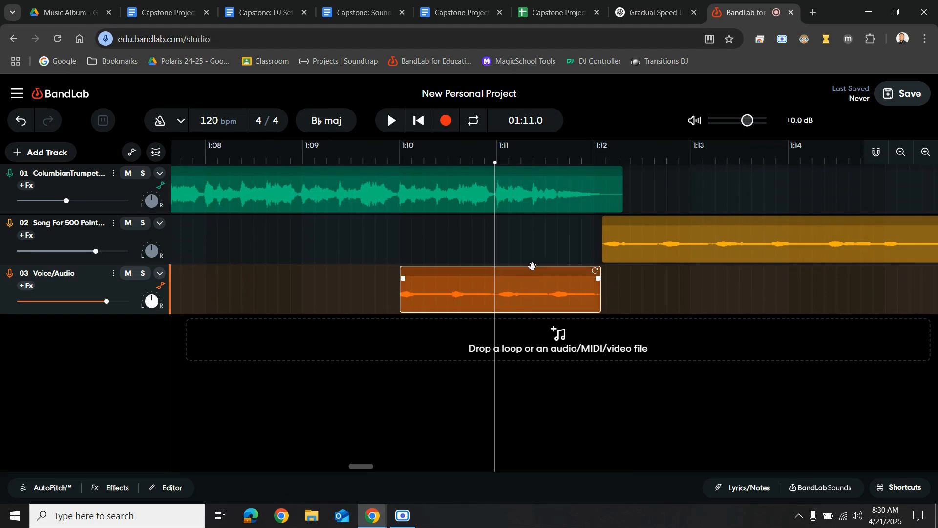